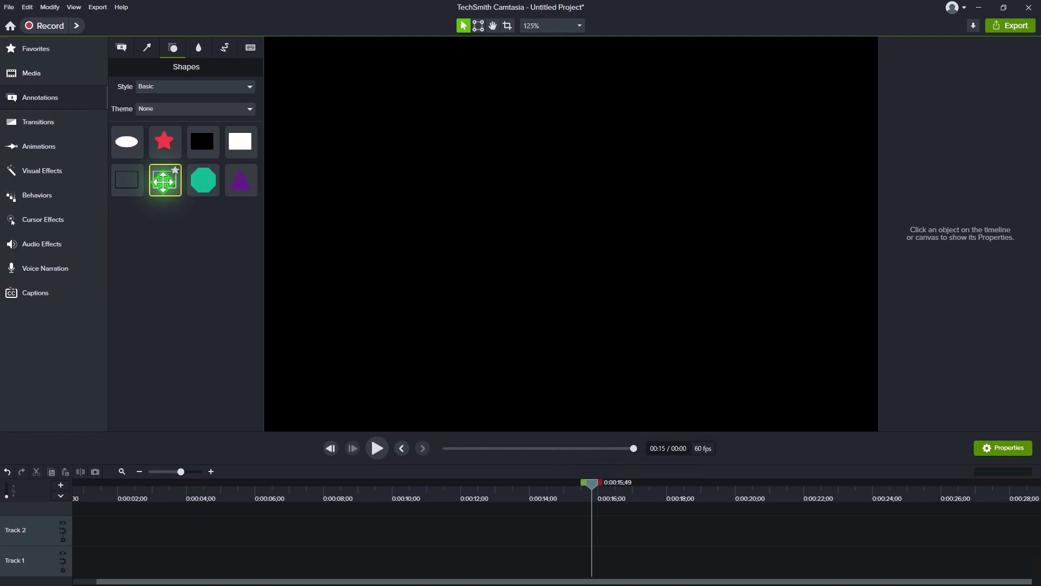
Add the basic unfilled rectangle with a white outline to the canvas and enable canvas snapping.
double_click(163, 181)
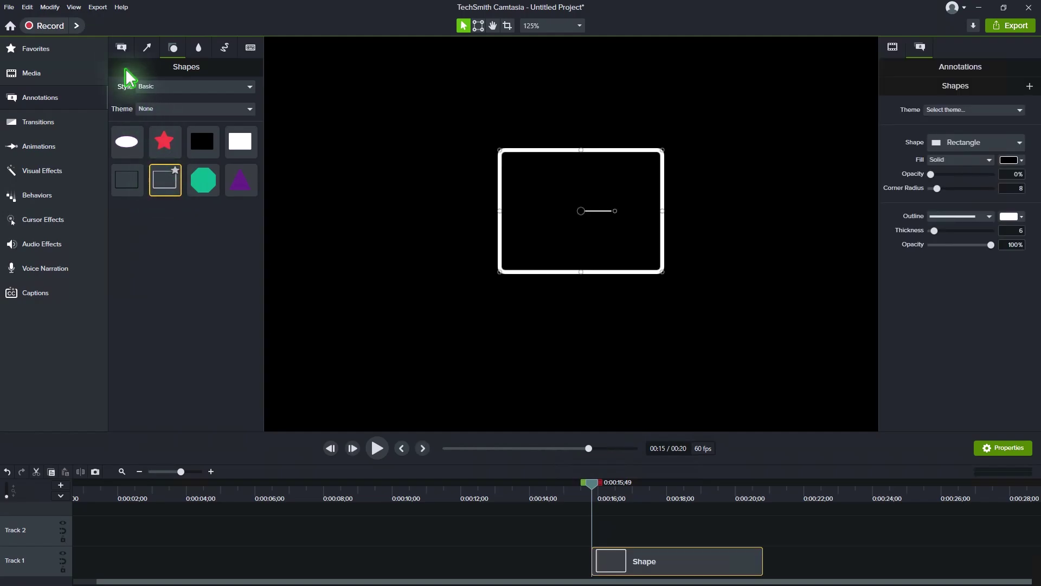
click(75, 8)
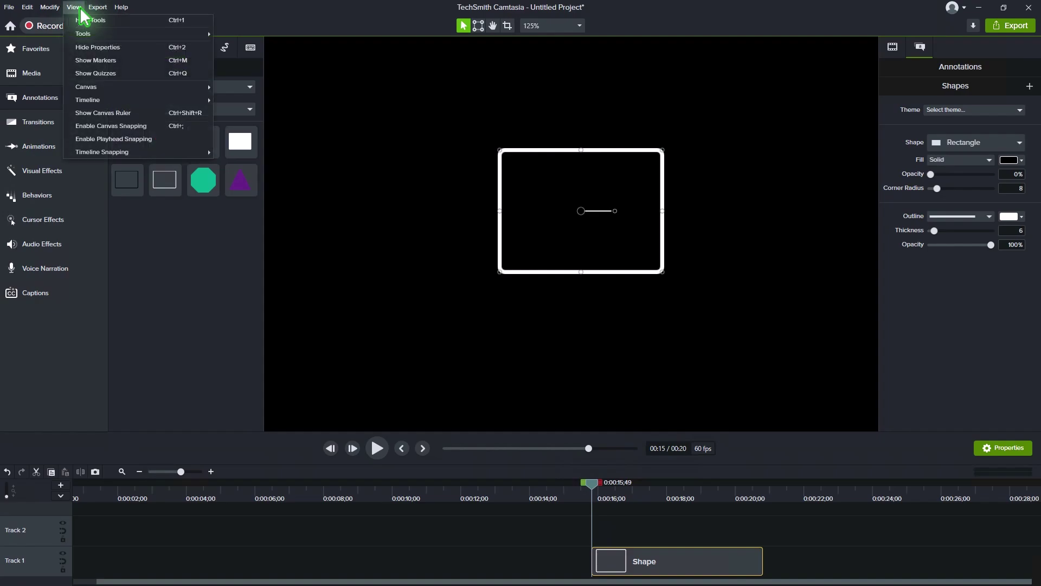
click(99, 126)
Reshape the outlined rectangle into a long, thin bar and centre it horizontally on the canvas.
drag(582, 151, 581, 210)
drag(580, 271, 580, 245)
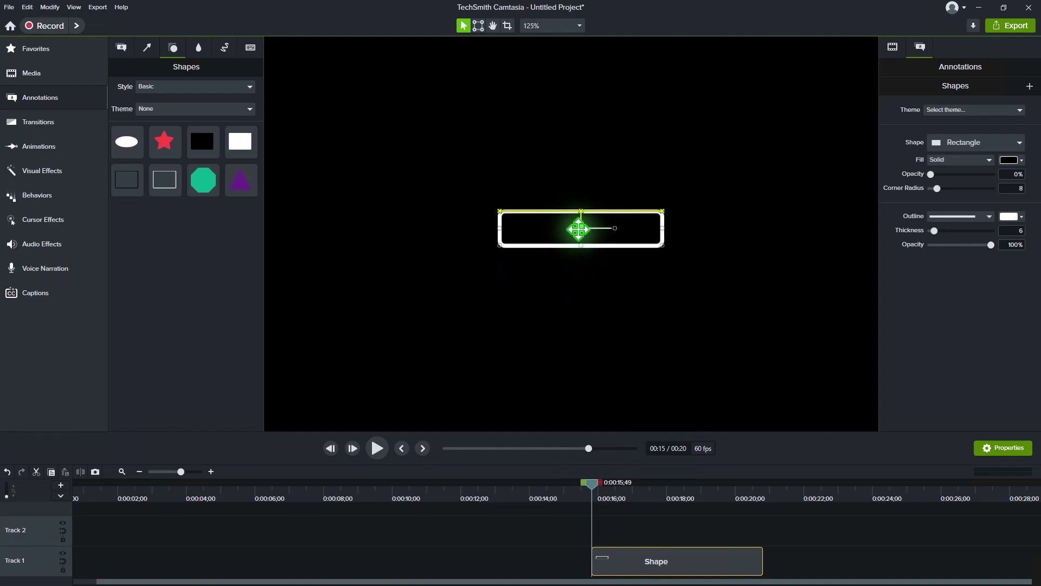
drag(663, 228, 793, 227)
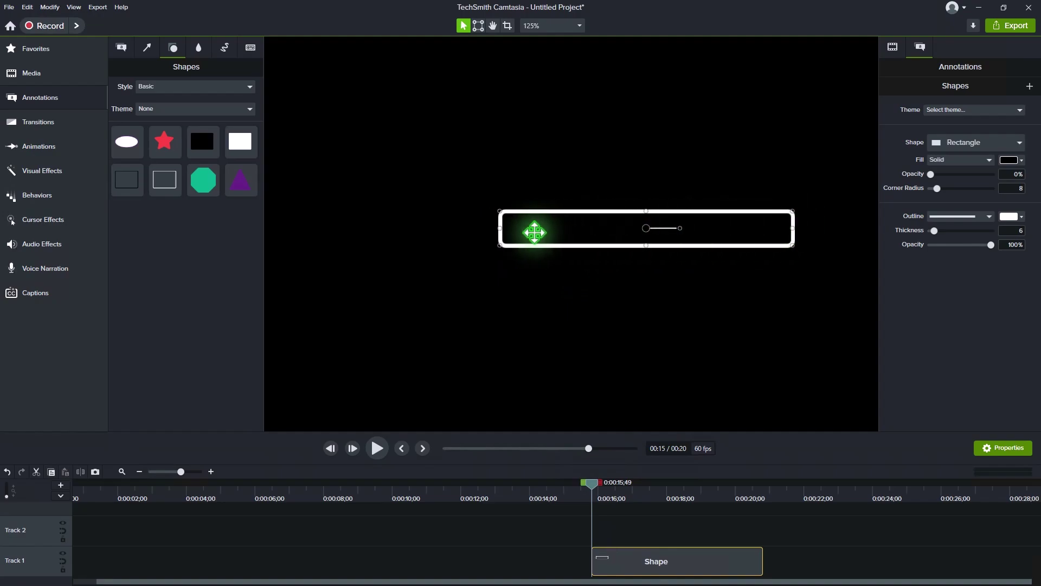
drag(500, 233, 402, 237)
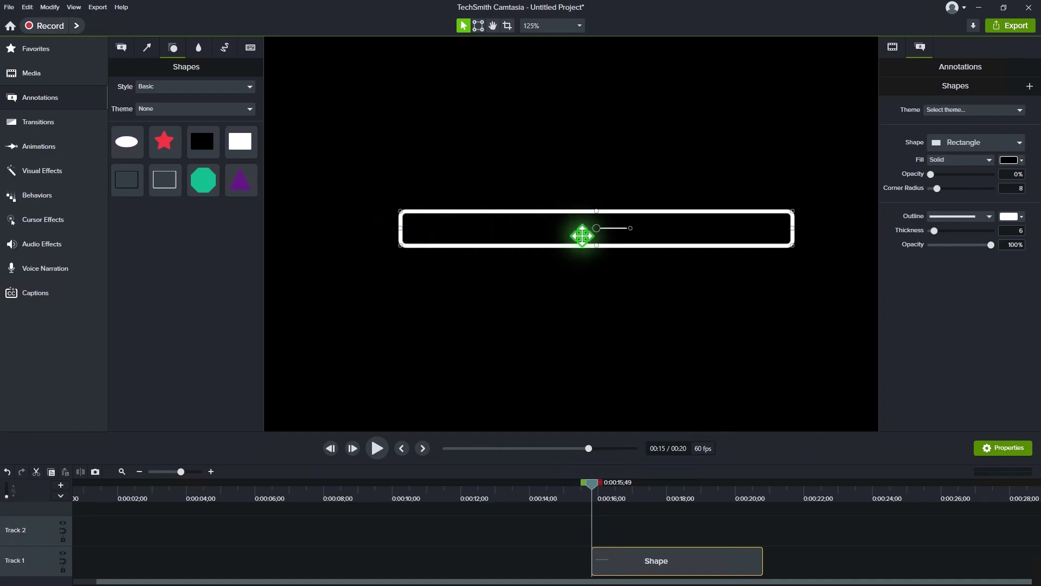
drag(598, 228, 581, 227)
click(564, 277)
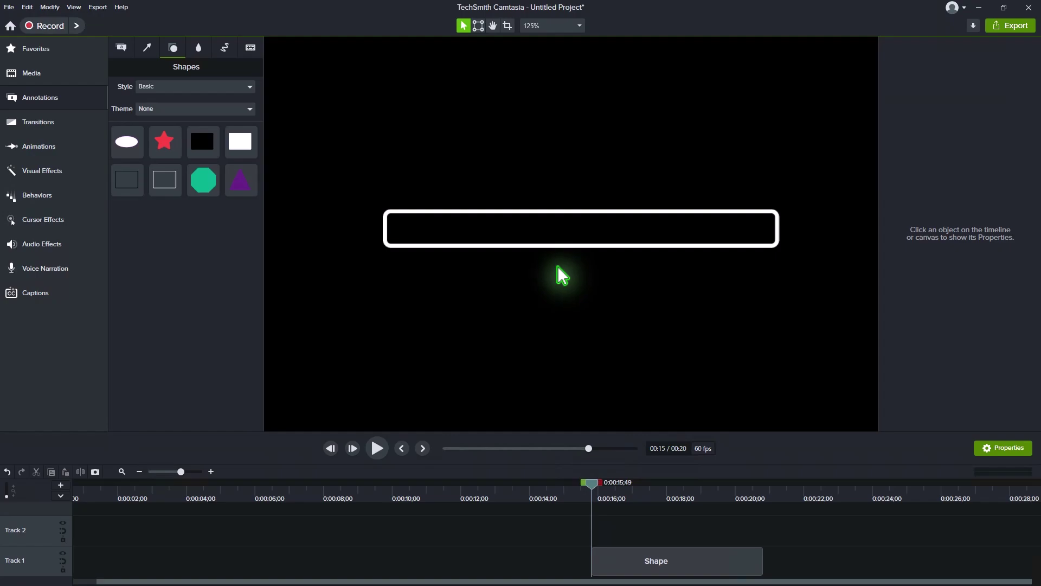
Add a filled white rectangle and reduce its height to match the outlined bar.
double_click(241, 142)
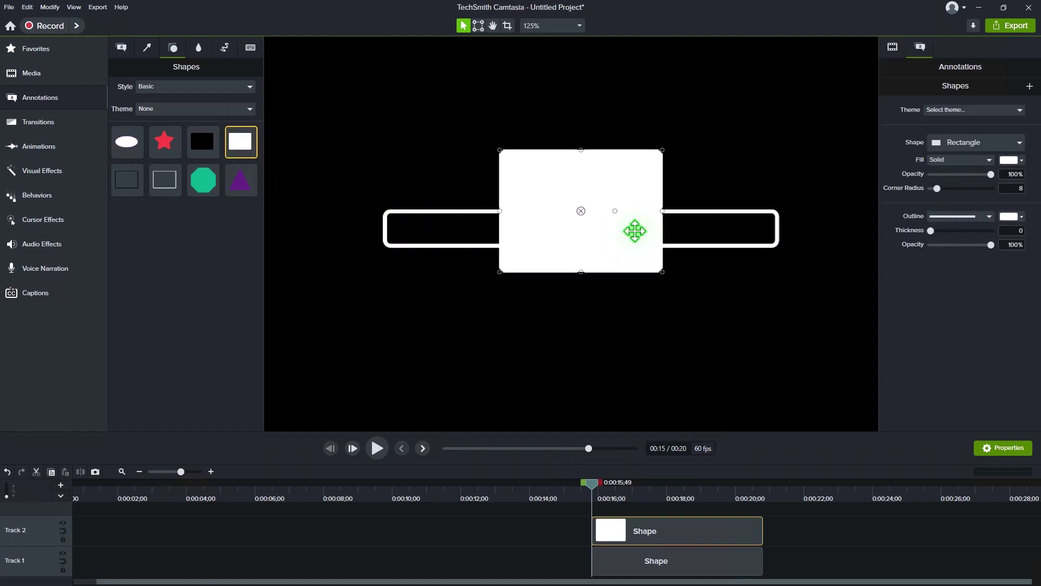
drag(581, 149, 580, 220)
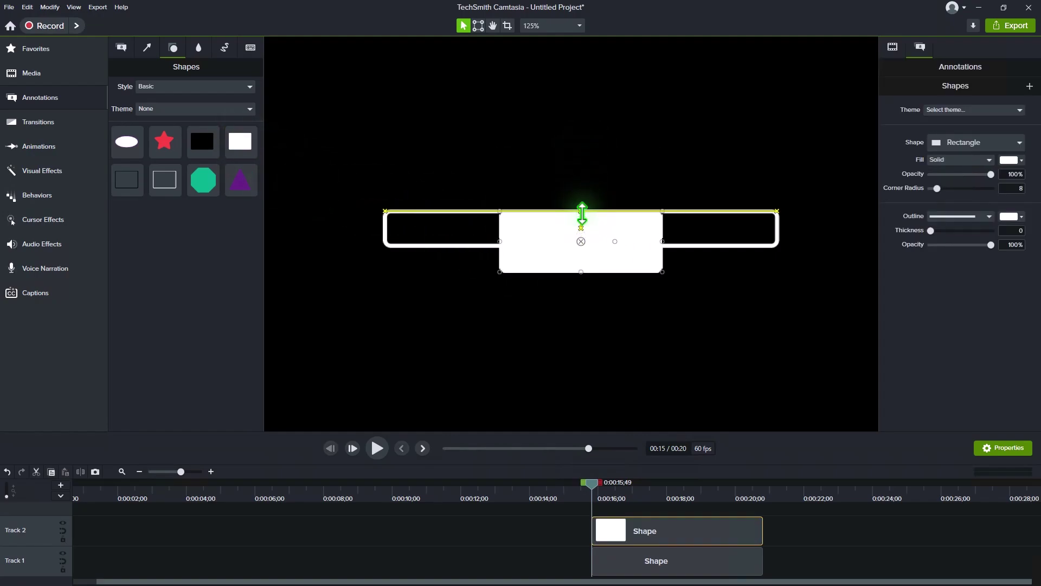
drag(582, 271, 581, 245)
Disable canvas snapping and fit the filled rectangle inside the outlined bar, leaving a thin gap all around.
click(74, 7)
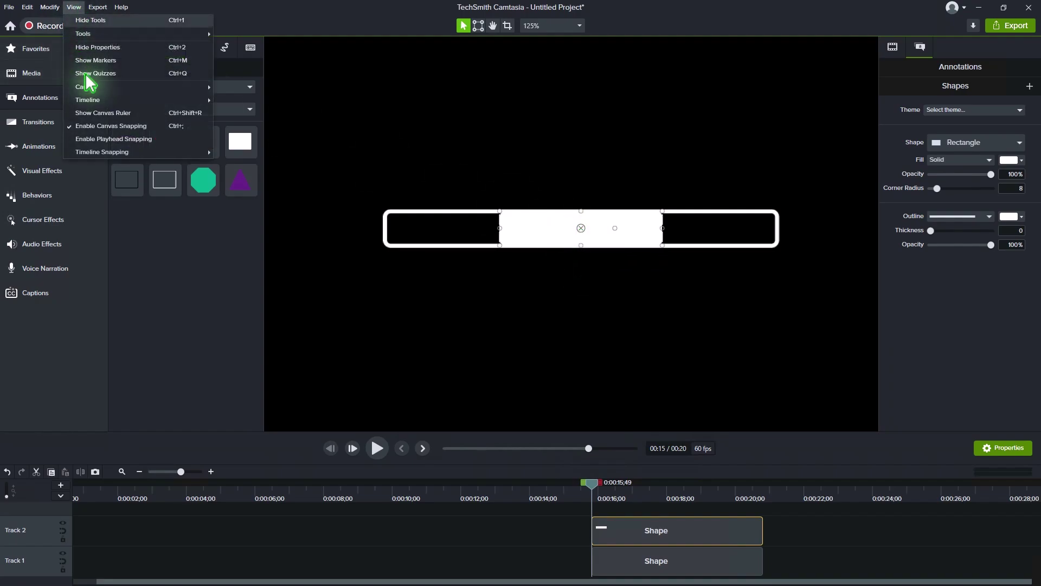
click(103, 110)
drag(591, 232, 471, 241)
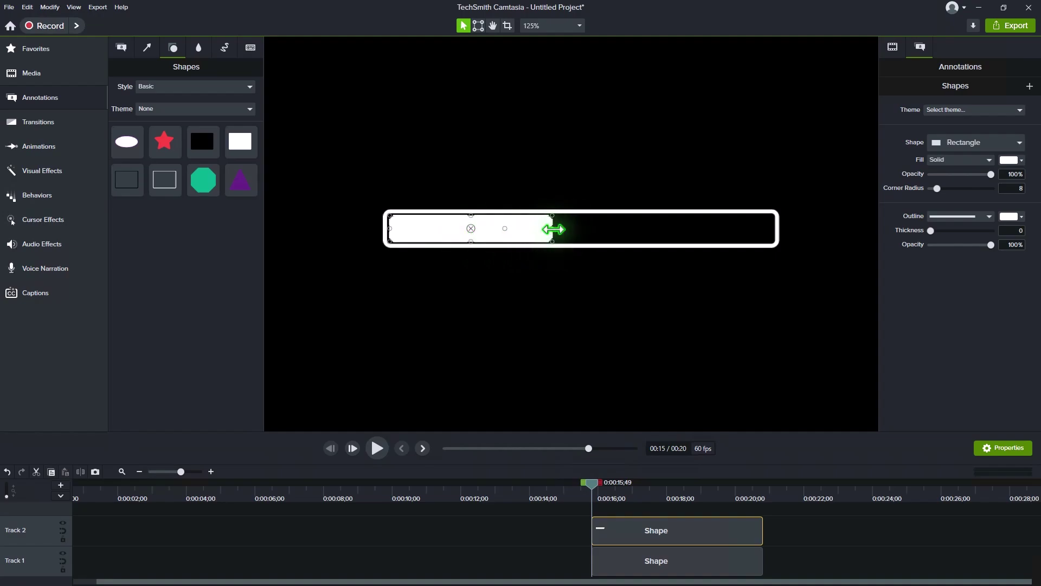
drag(552, 228, 769, 221)
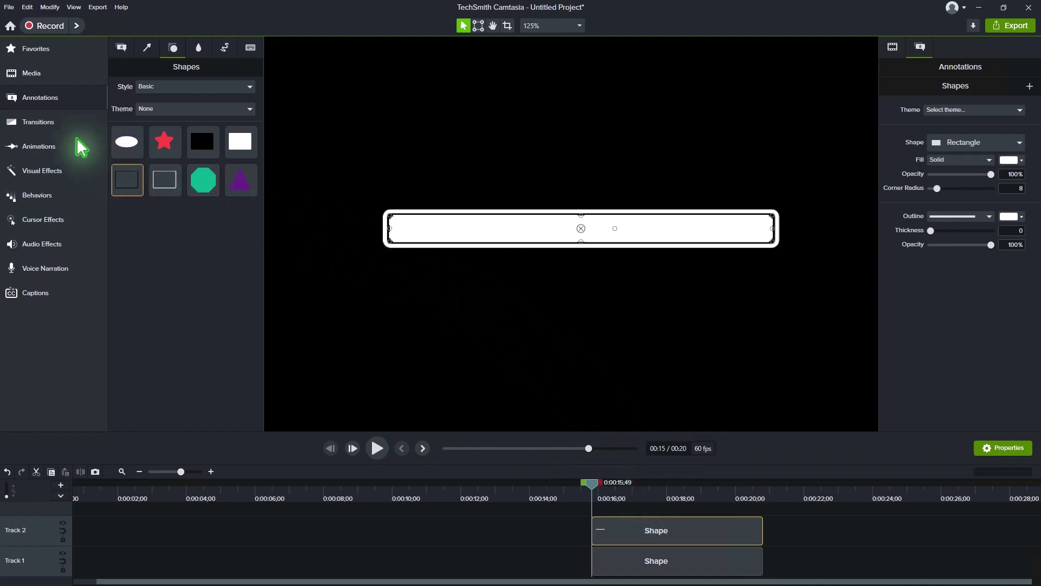
Apply the Slide Right transition over the full length of the filled bar's clip on Track 2 and play it back.
click(57, 120)
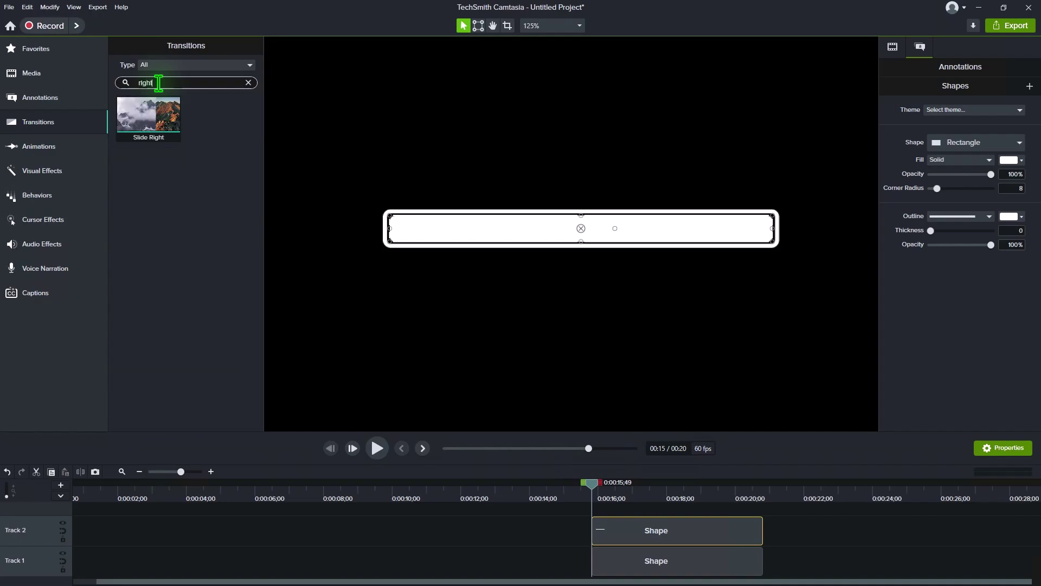
drag(146, 111, 772, 534)
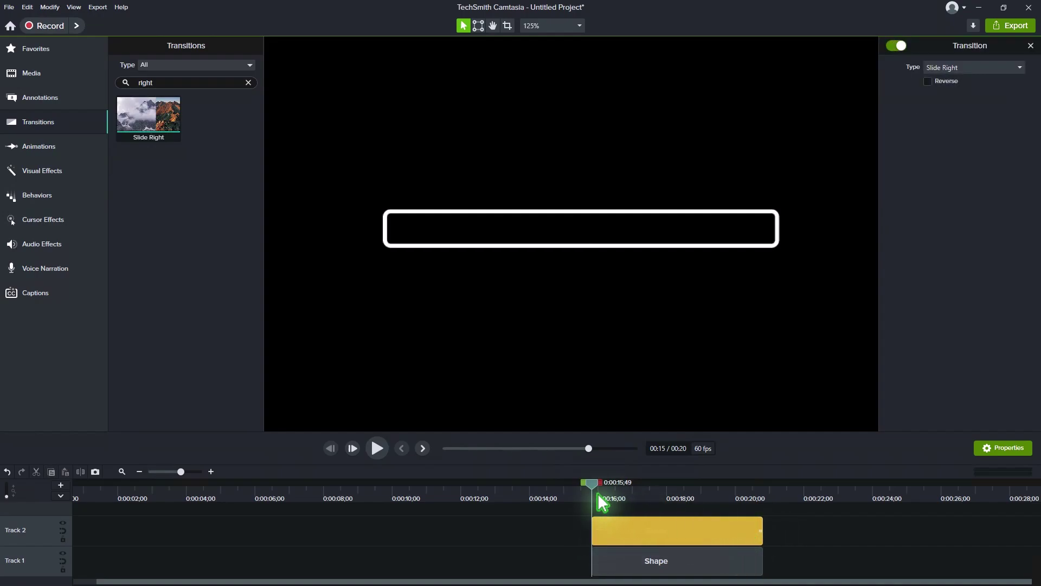
click(379, 448)
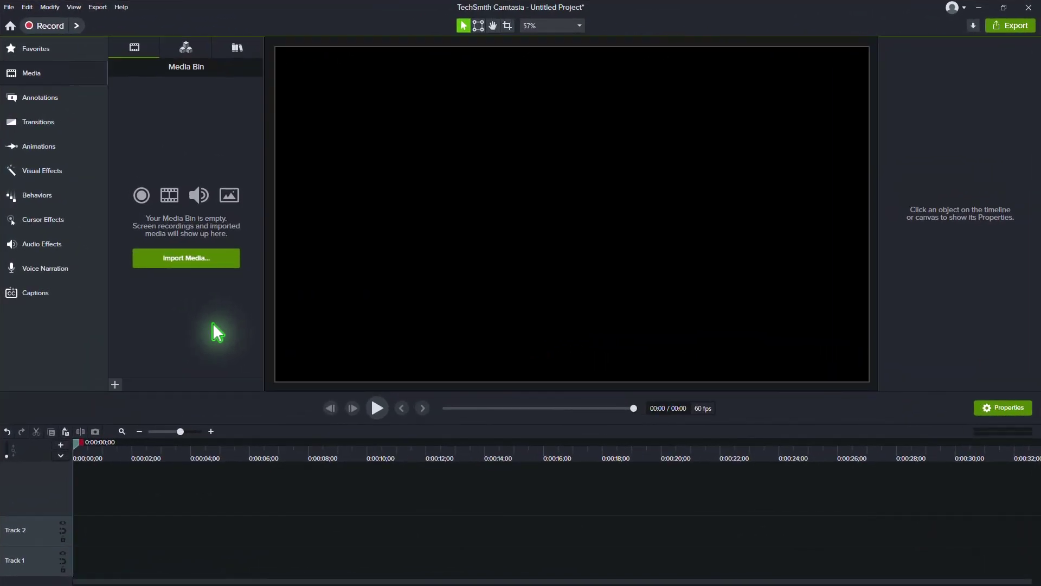
Place a filled white rectangle on Track 2 starting at about 11 seconds and set the playhead within its clip.
click(58, 99)
drag(240, 141, 406, 541)
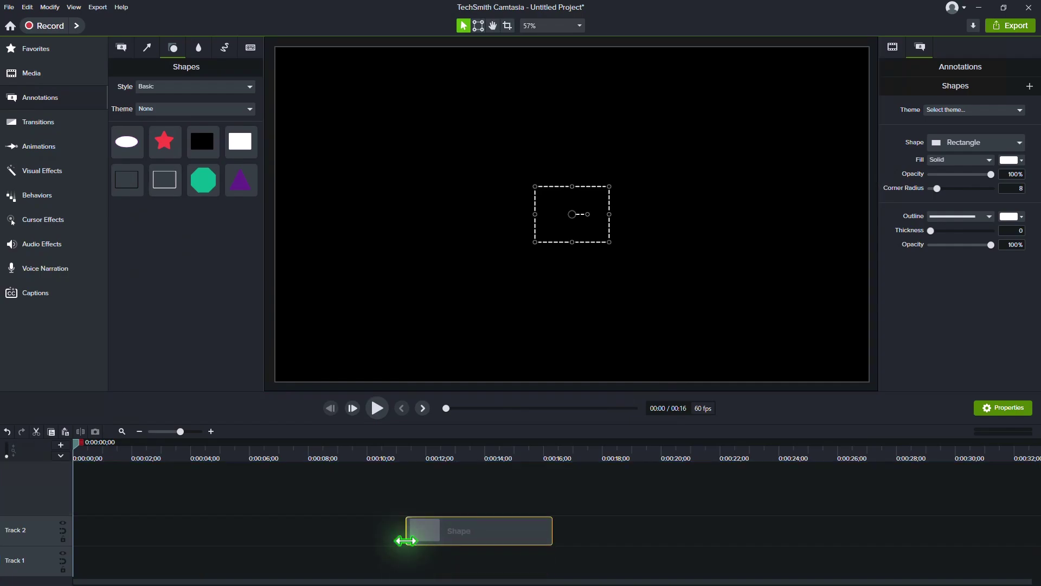
click(483, 456)
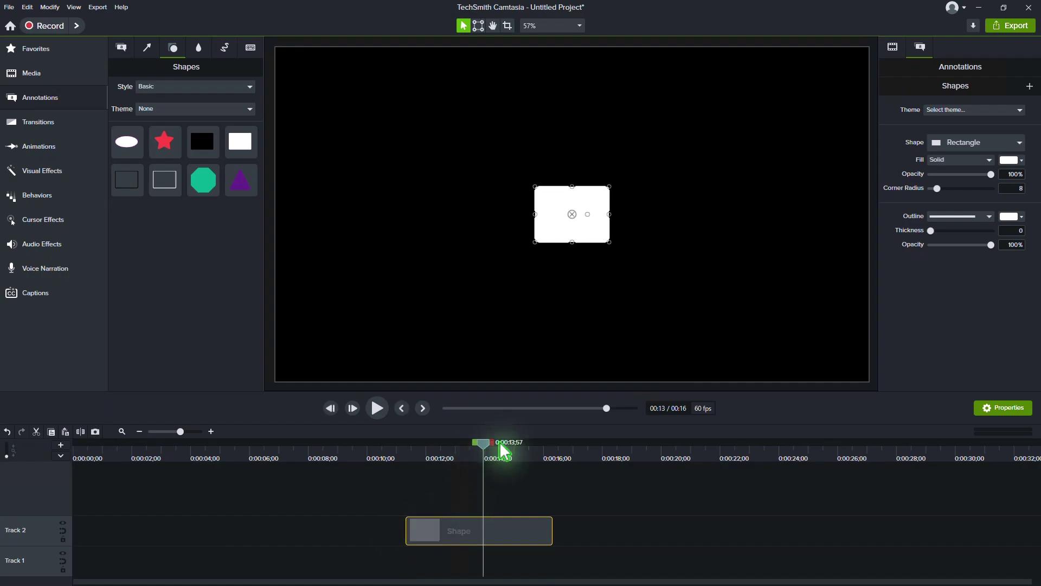
Set the white rectangle's height to 100 and its width to 499.
click(895, 45)
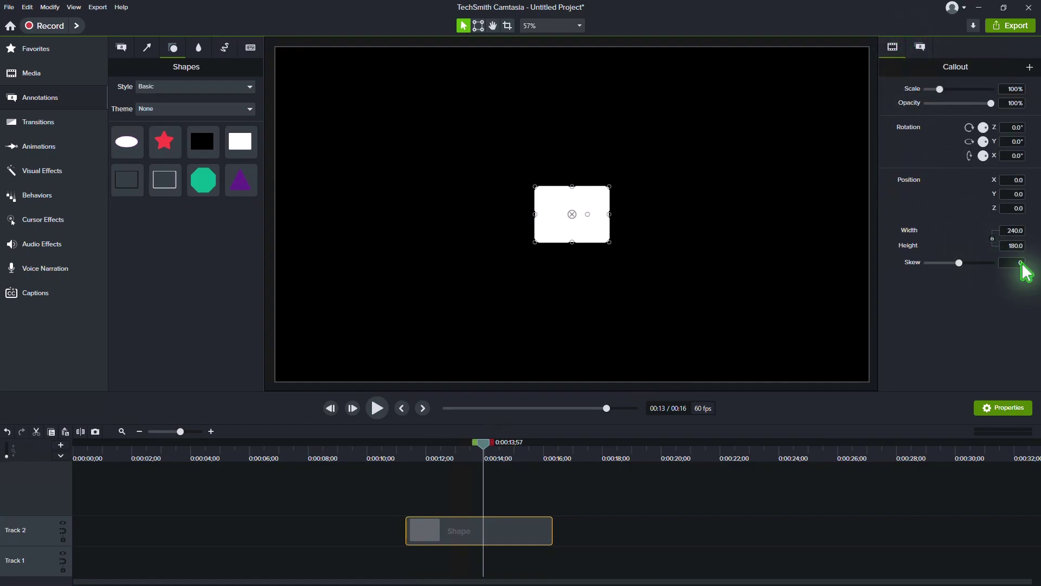
text(100)
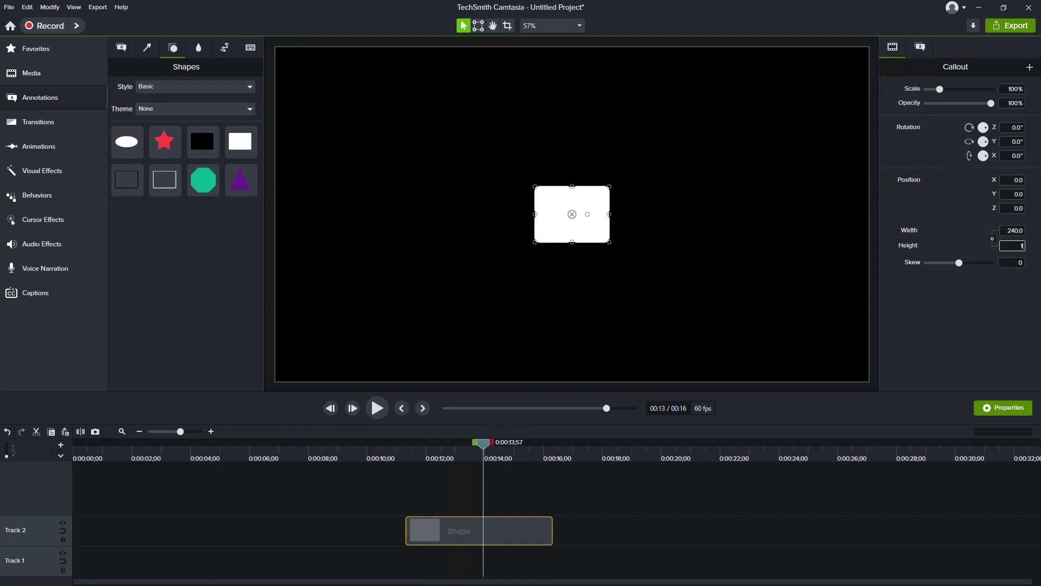
click(1017, 230)
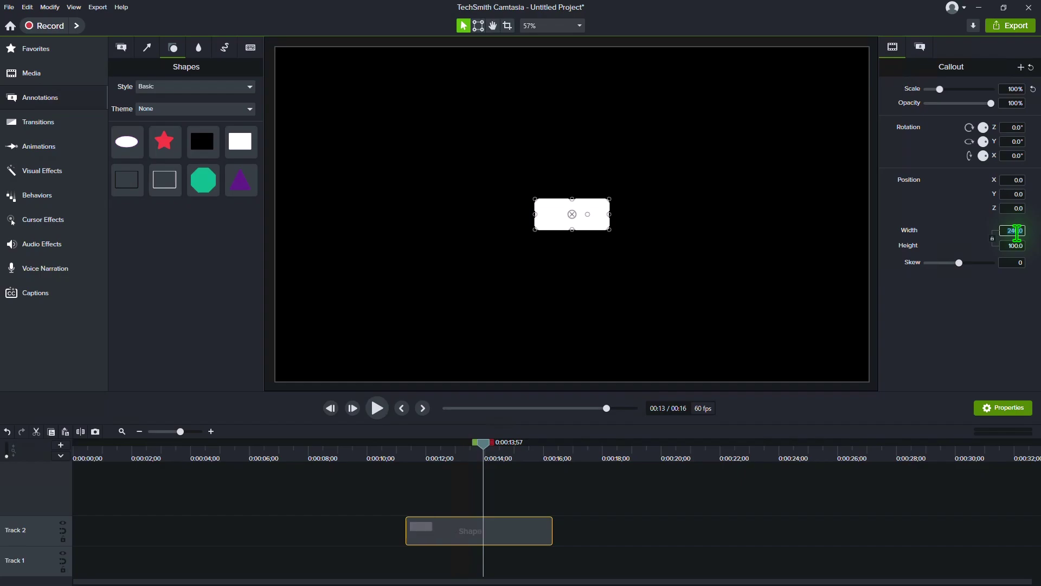
text(500)
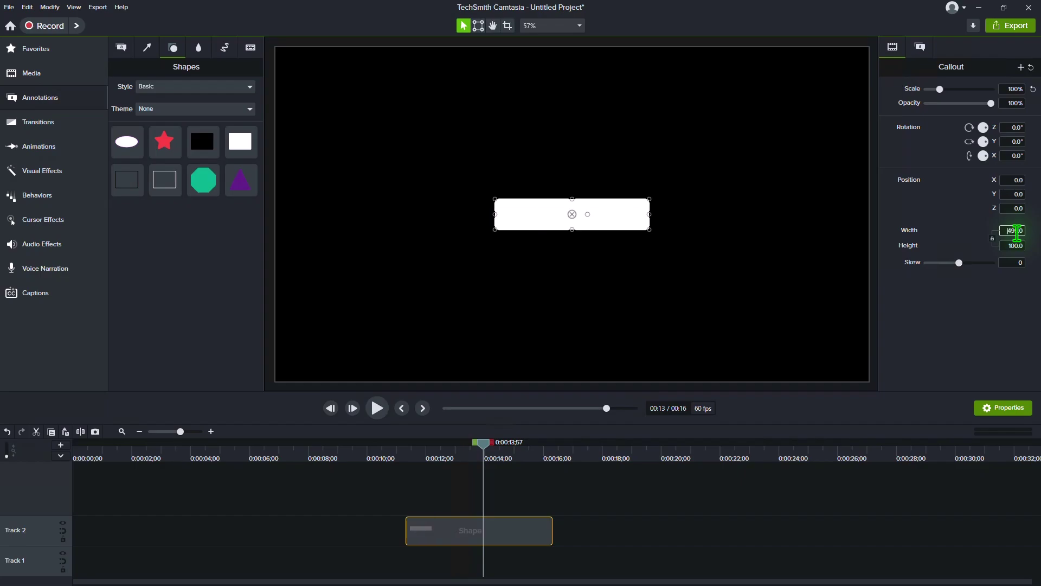
Duplicate the white rectangle clip and move the copy to Track 1, directly below the original.
right_click(513, 538)
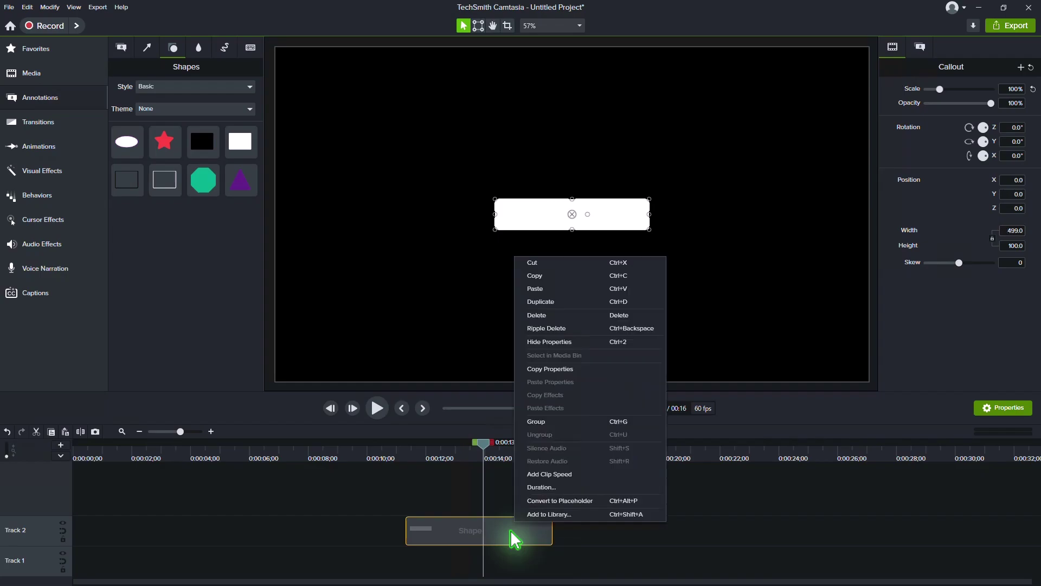
click(554, 302)
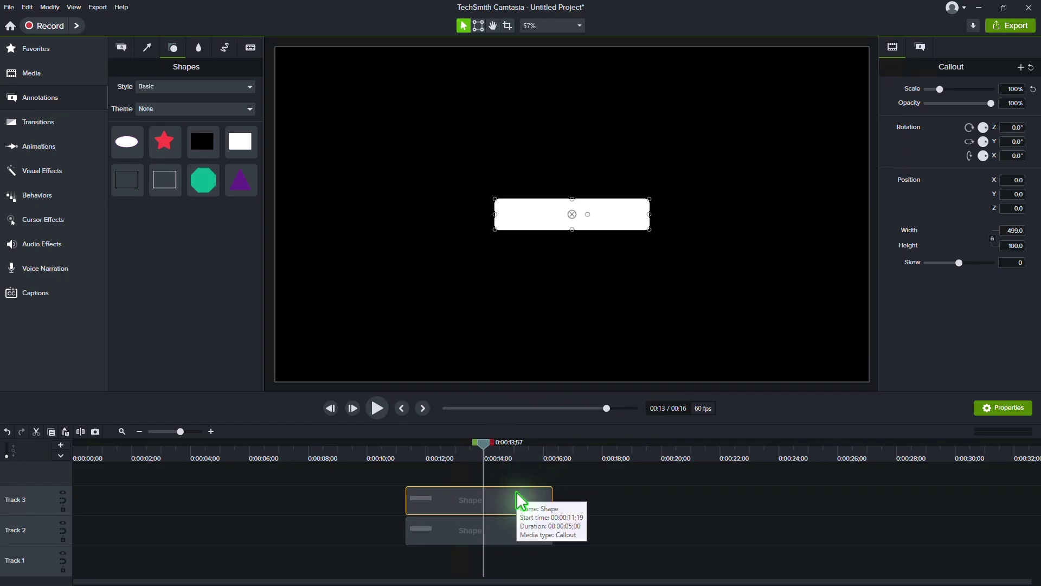
drag(521, 505, 516, 563)
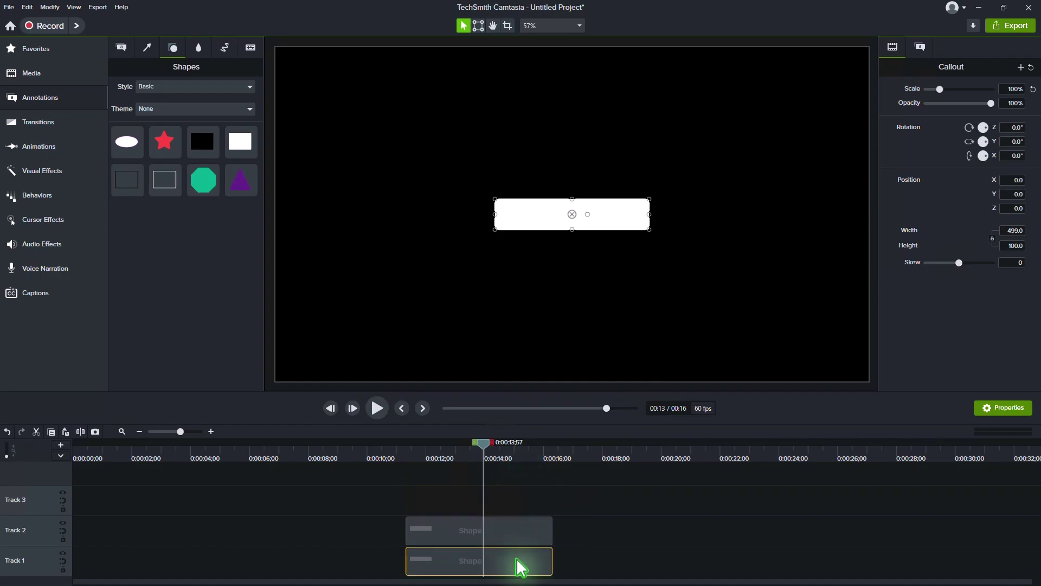
Give the Track 1 rectangle 0% fill opacity and a crimson outline with a thickness of 8.
click(922, 50)
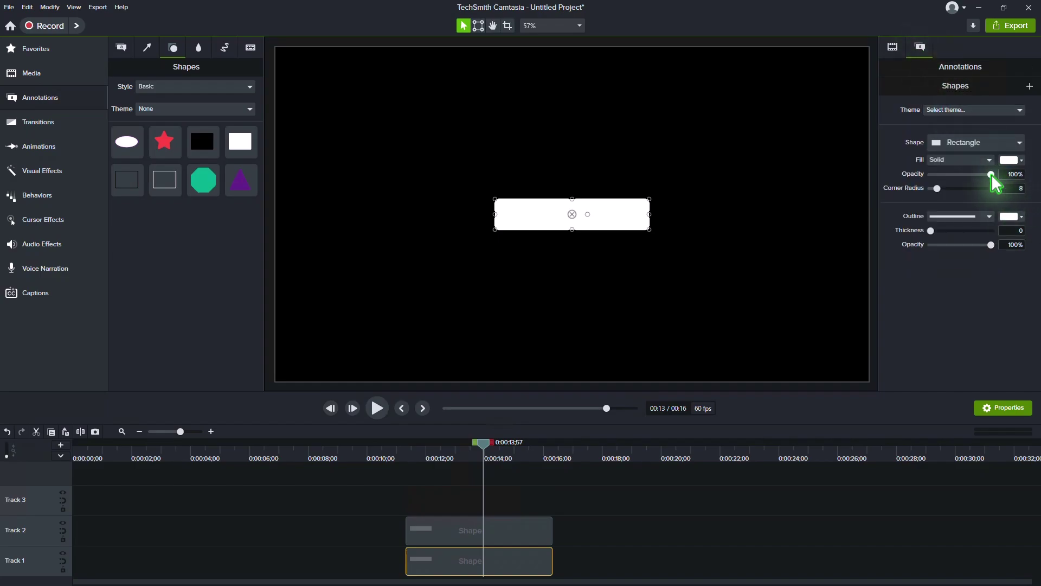
drag(991, 174, 921, 185)
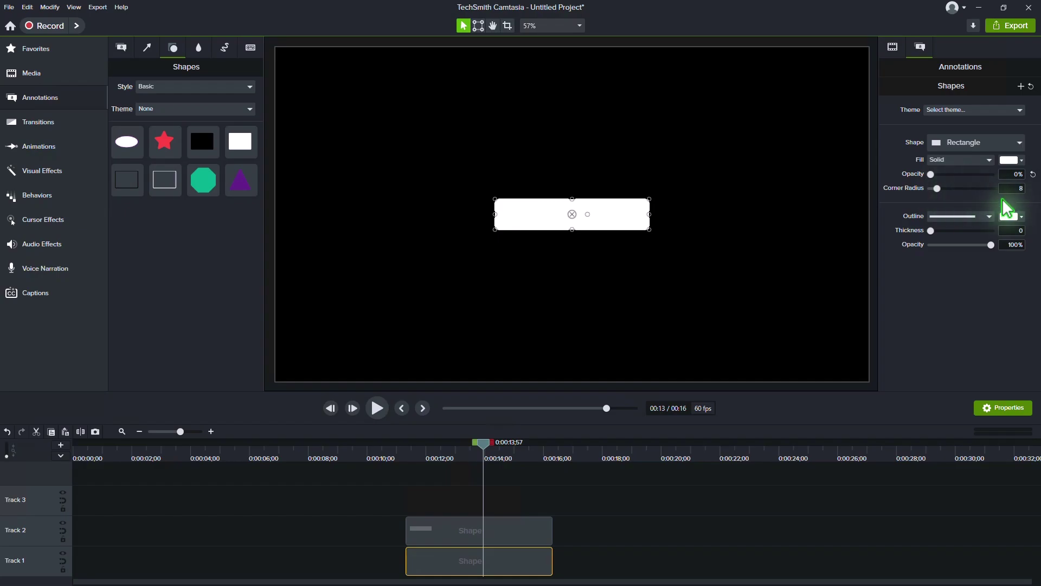
click(1022, 218)
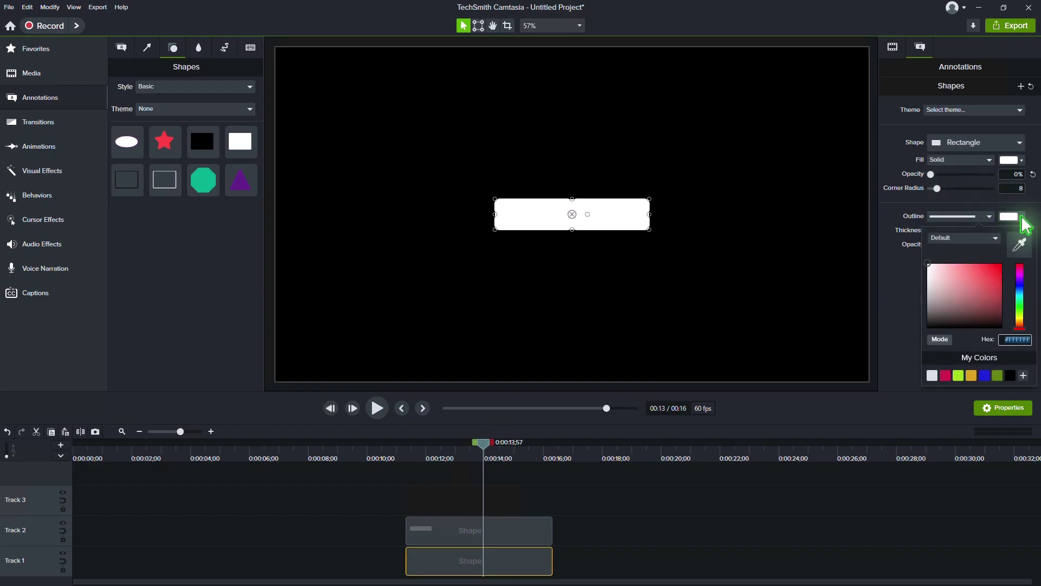
click(951, 374)
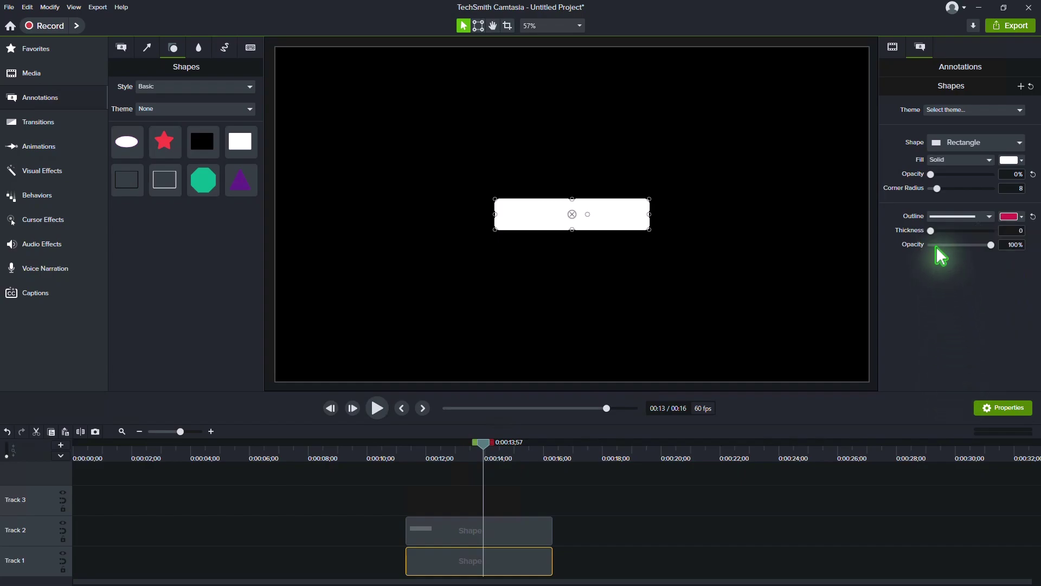
drag(933, 232, 939, 233)
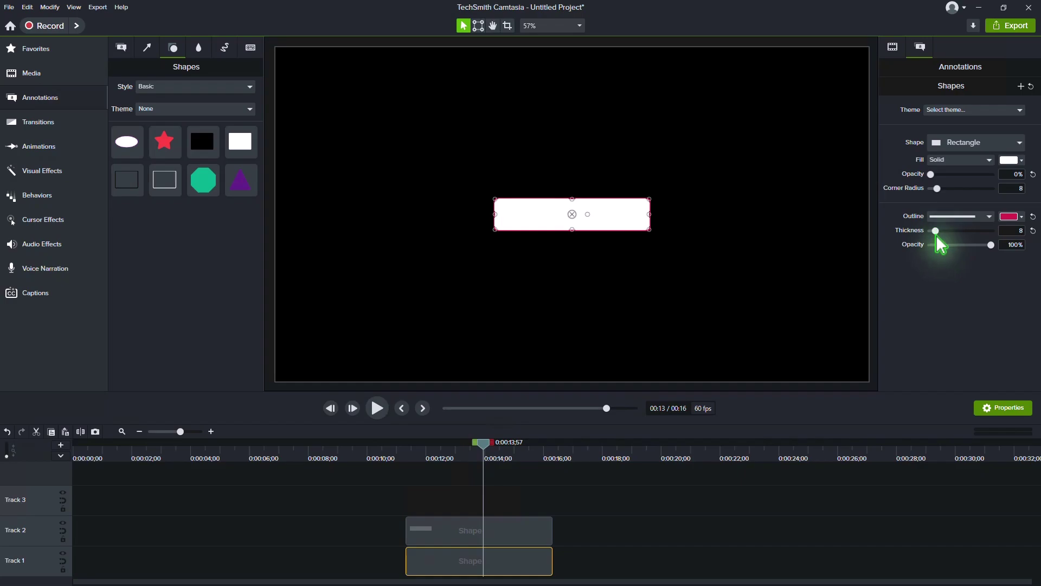
Scale the white rectangle on Track 2 to 80%.
click(531, 539)
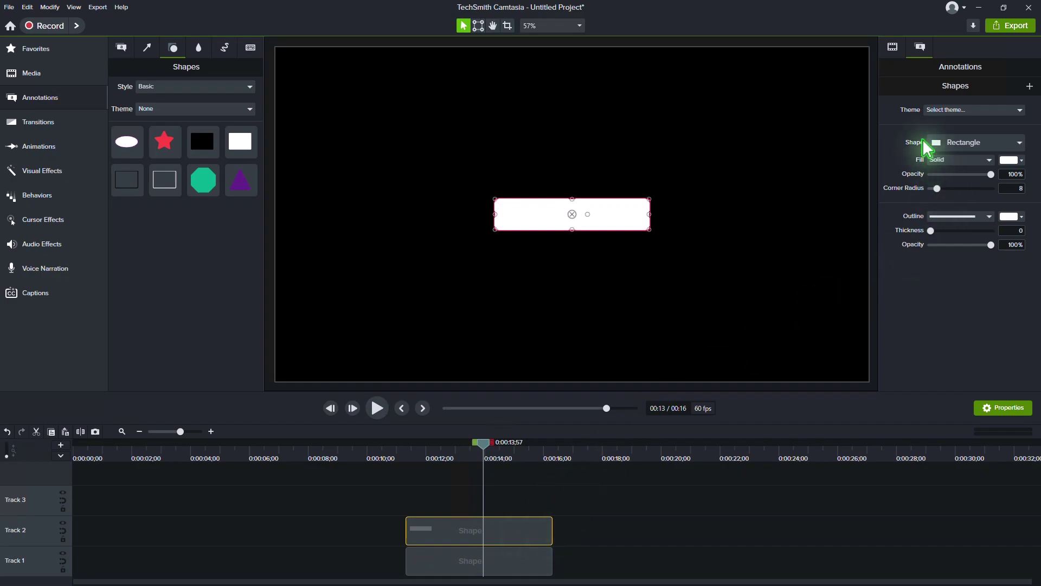
click(893, 47)
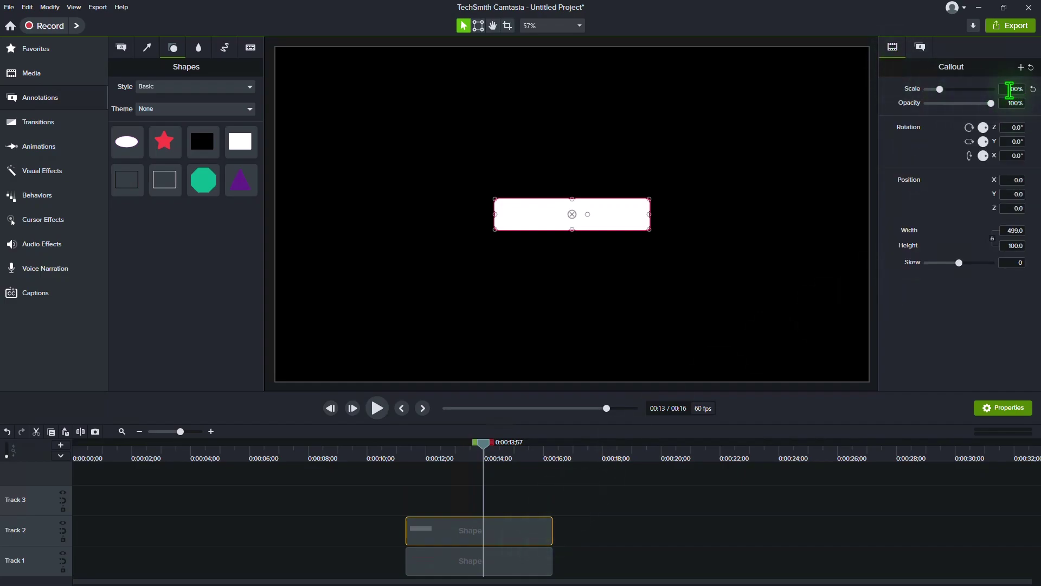
click(1009, 90)
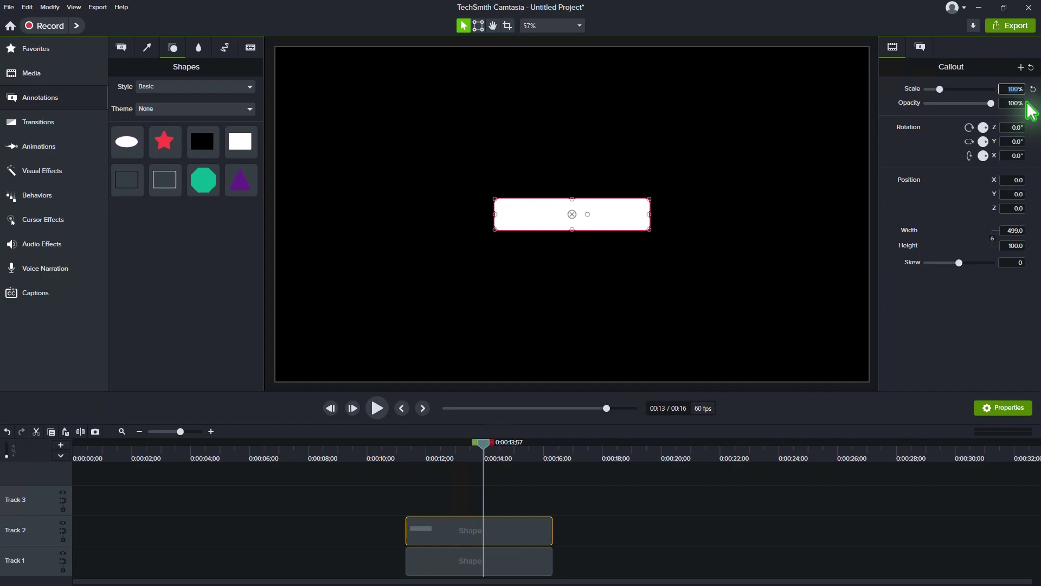
text(80)
key(Return)
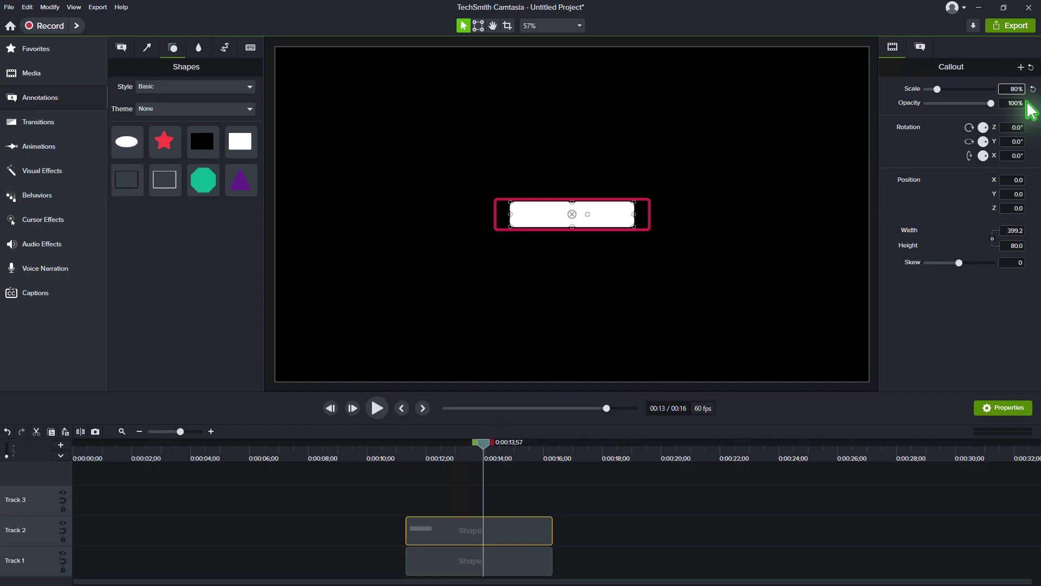
Stretch the white rectangle's left end outward inside the crimson outline to a width of about 422.
click(493, 26)
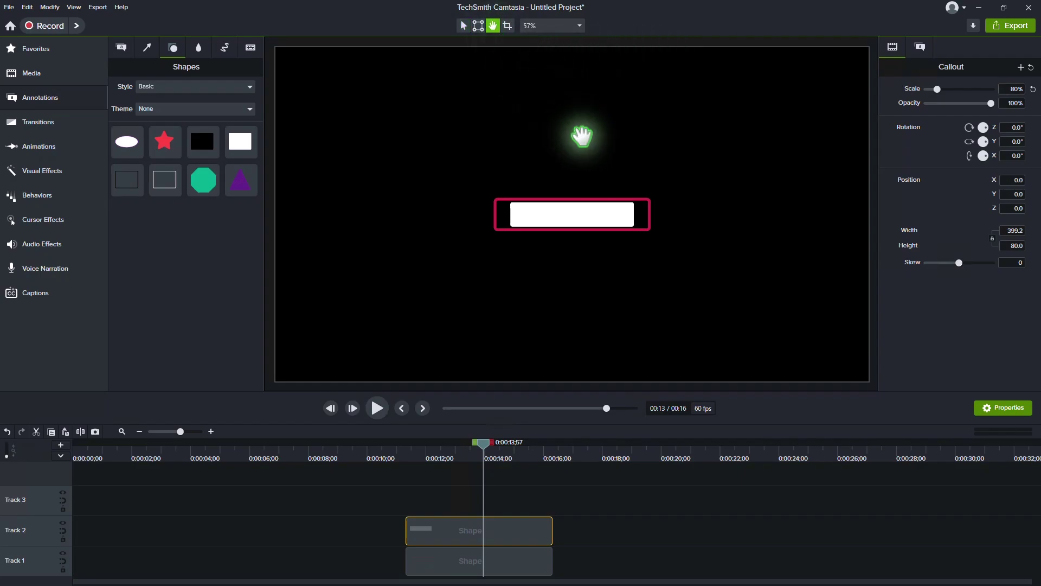
scroll(582, 135, up, 3)
click(463, 25)
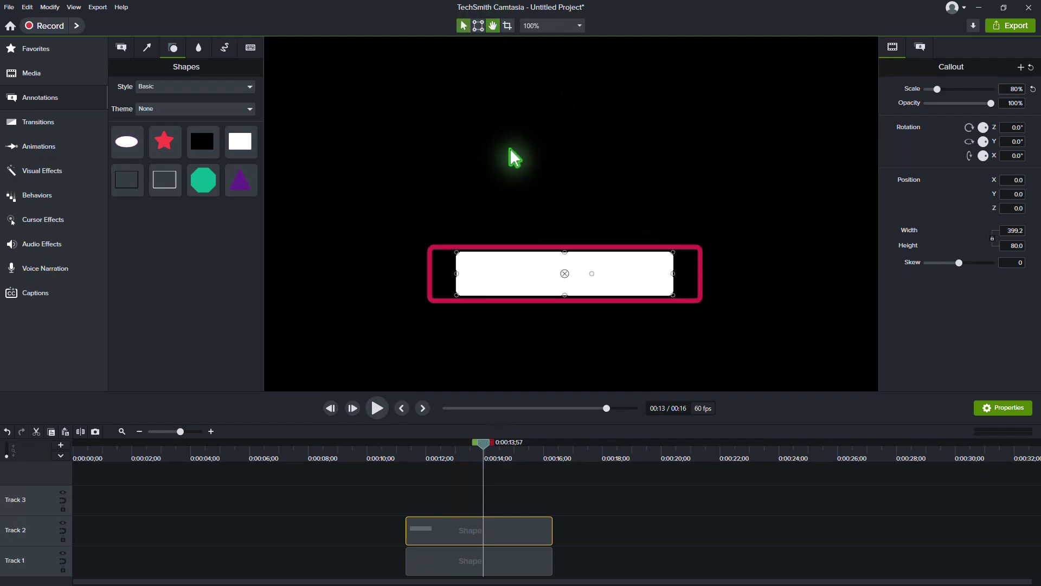
drag(455, 272, 444, 273)
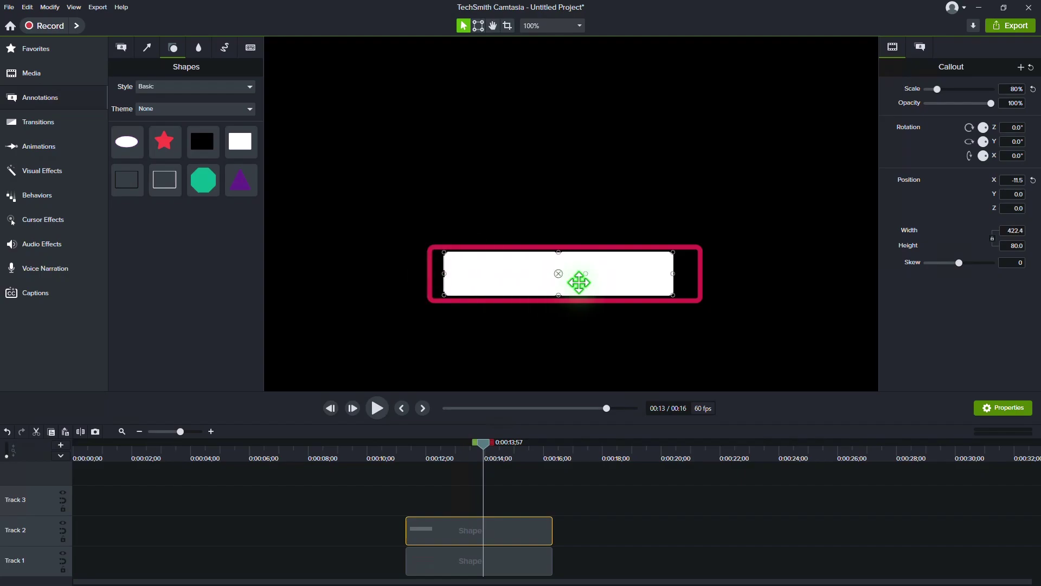
Turn off canvas snapping and stretch both ends of the white rectangle to just inside the outline, about 475 wide.
click(74, 7)
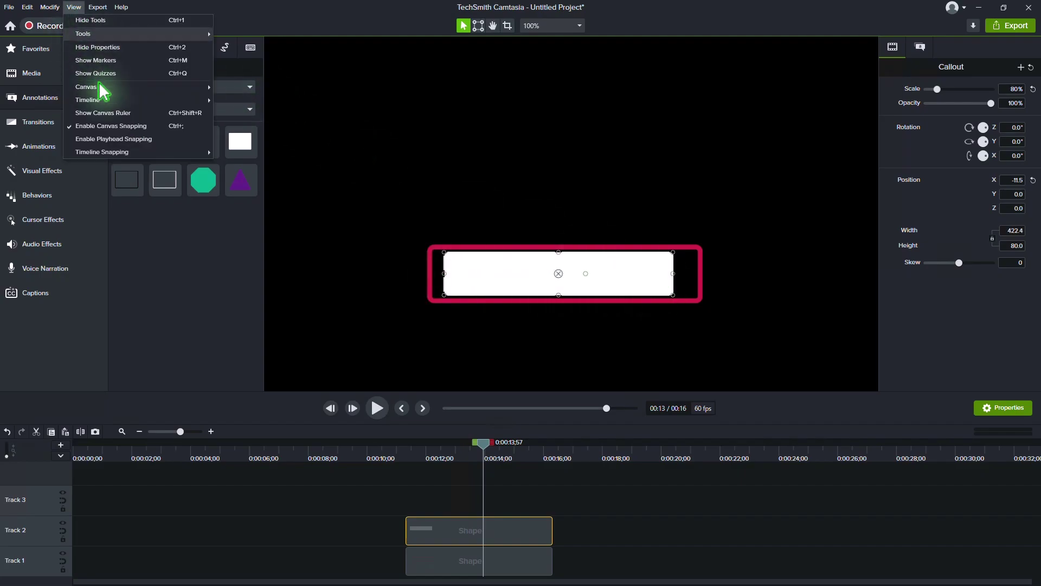
click(109, 128)
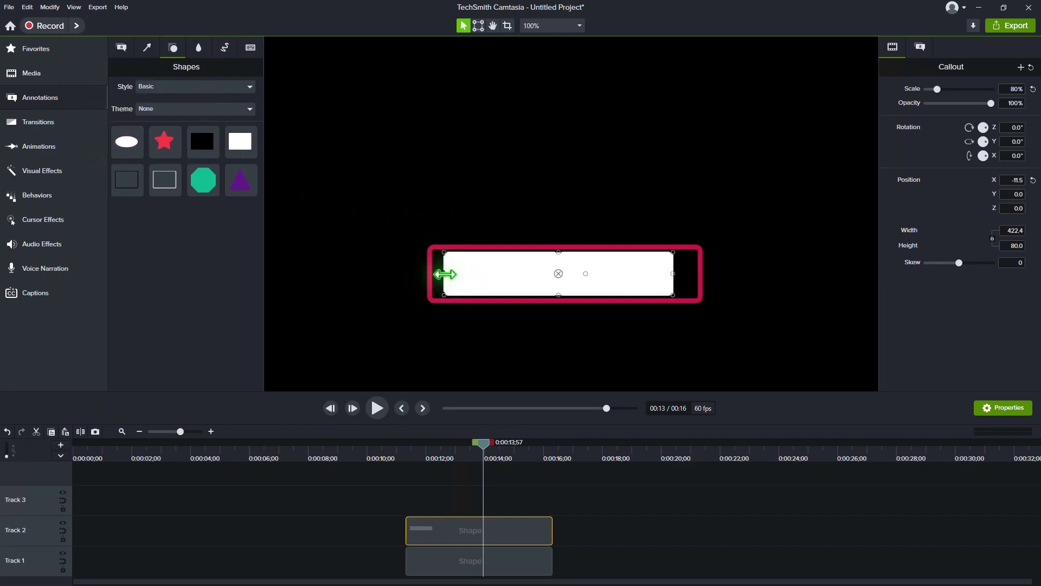
drag(442, 275, 438, 276)
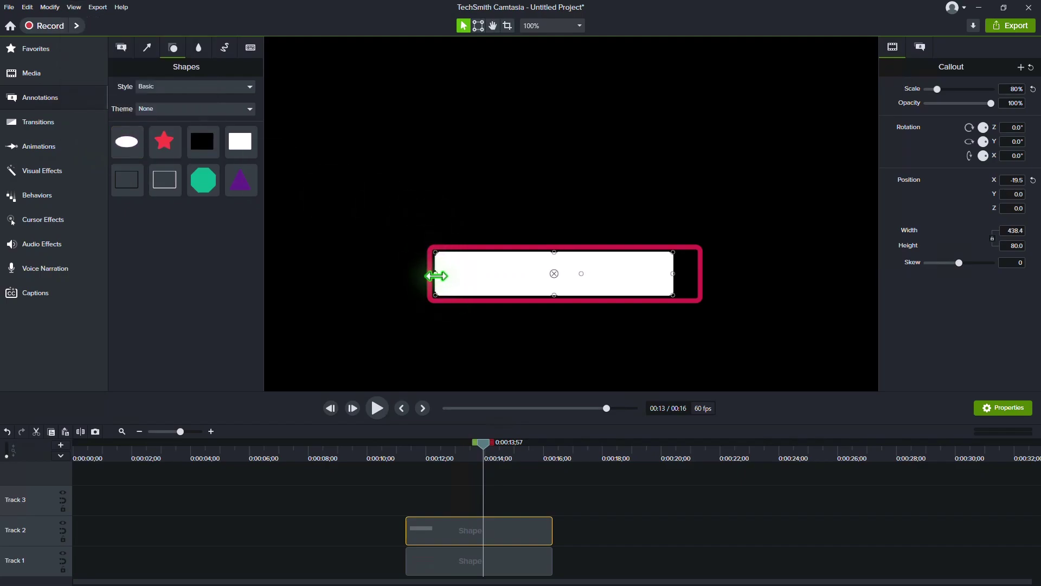
drag(677, 276, 691, 276)
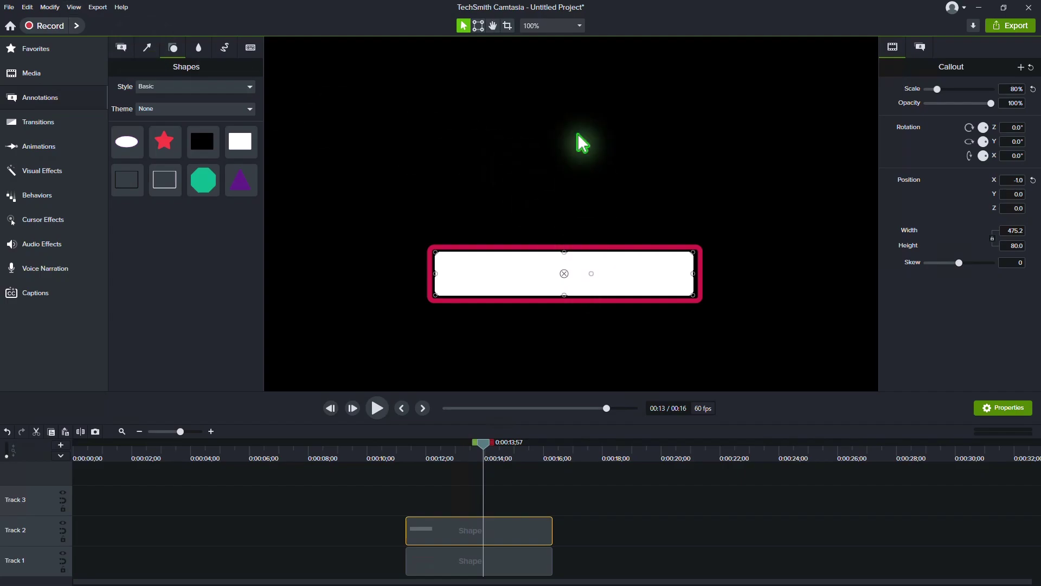
click(553, 25)
click(554, 41)
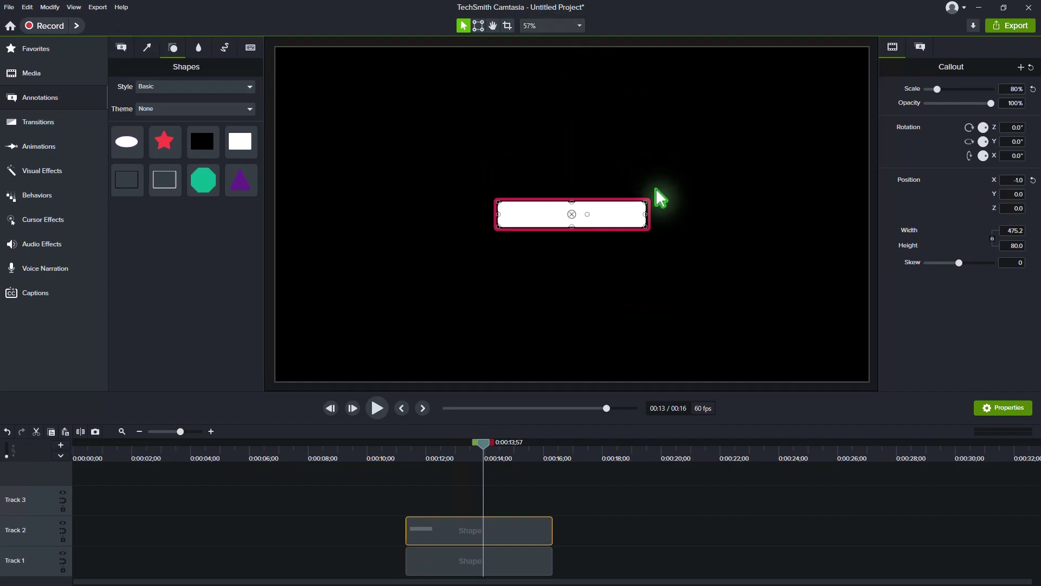
Duplicate the white rectangle clip onto Track 3 and apply the Media Matte effect to the copy.
right_click(508, 537)
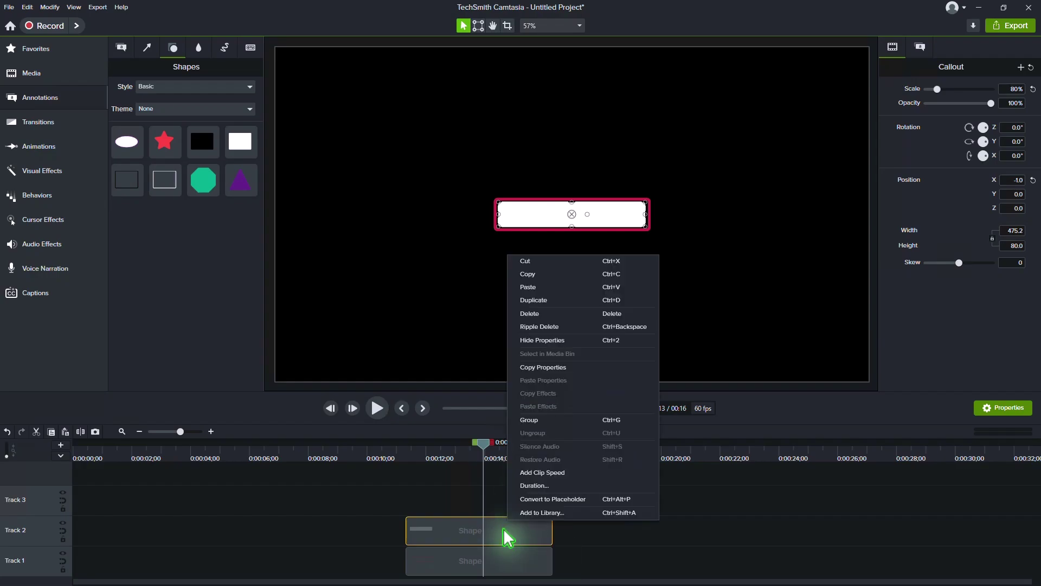
click(534, 301)
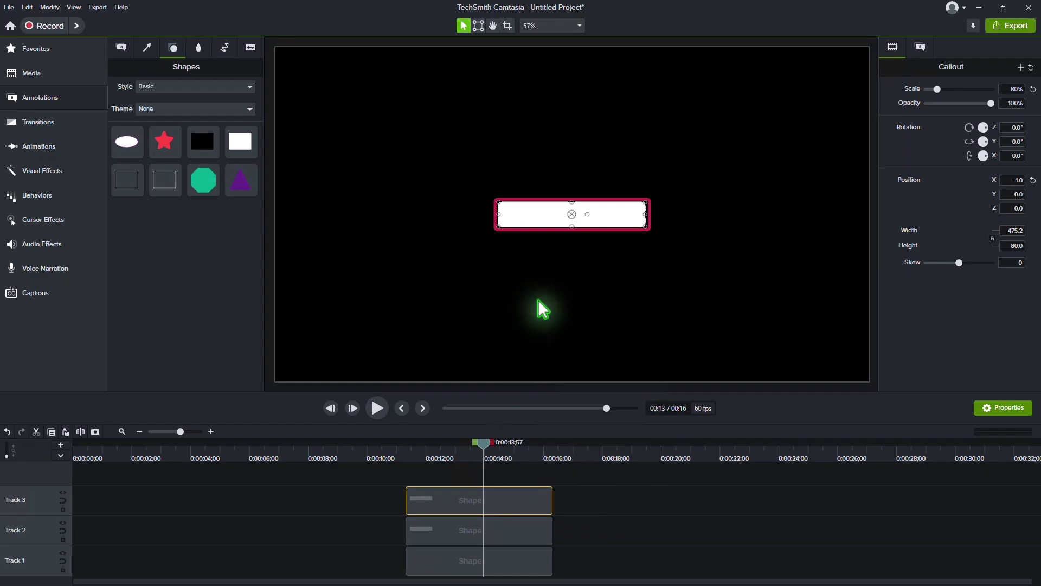
click(59, 174)
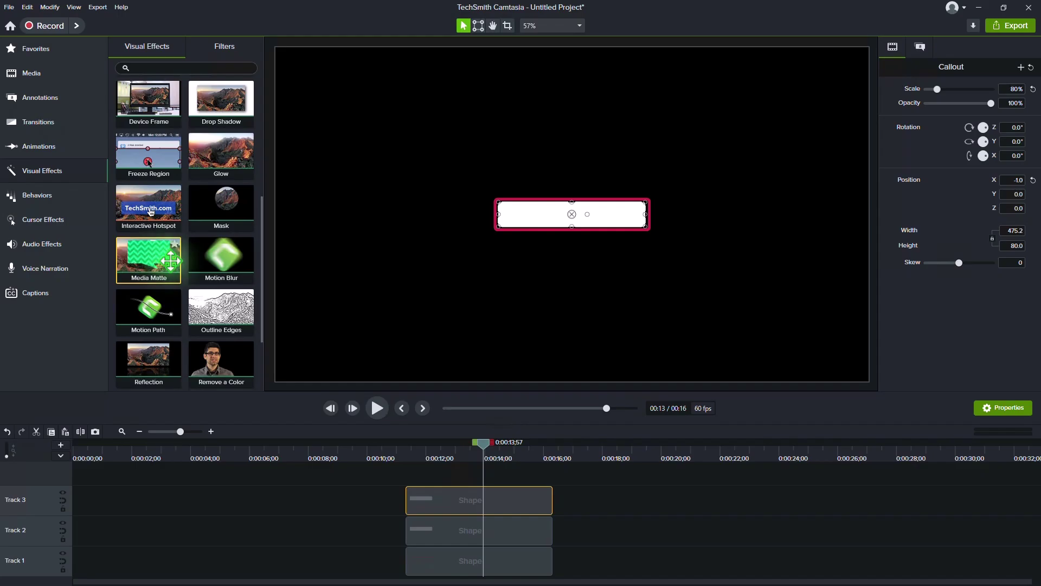
drag(149, 255, 519, 497)
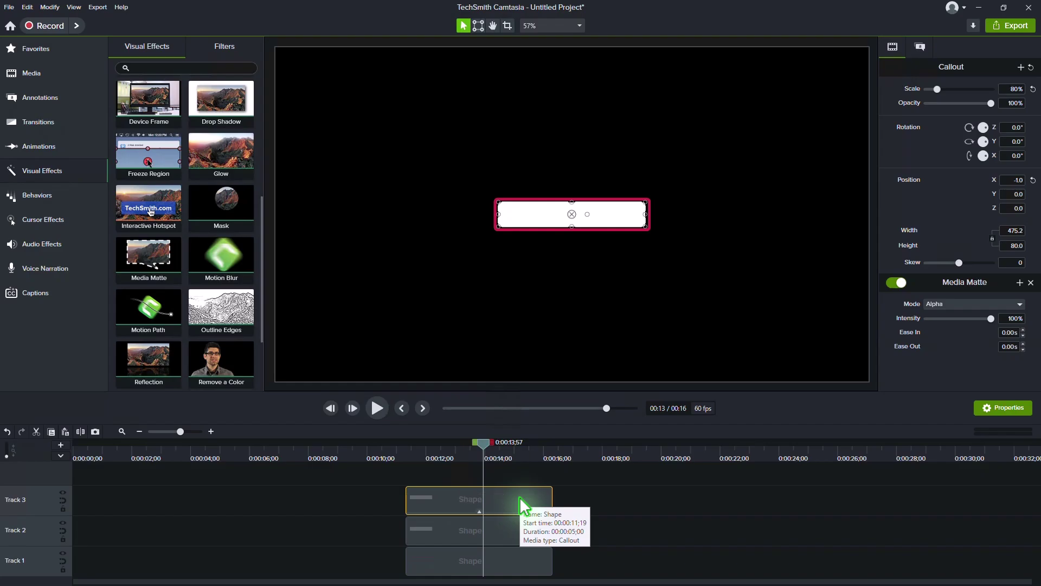
Move the Track 2 rectangle left of the outline to X about -503, and add a Custom animation returning it to X -1.0.
click(498, 535)
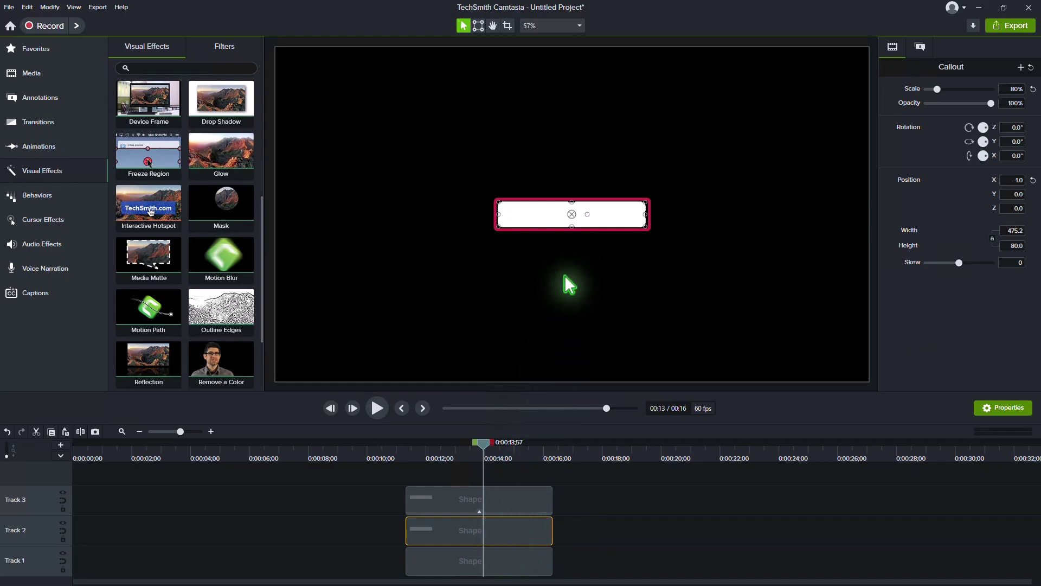
drag(568, 218, 415, 222)
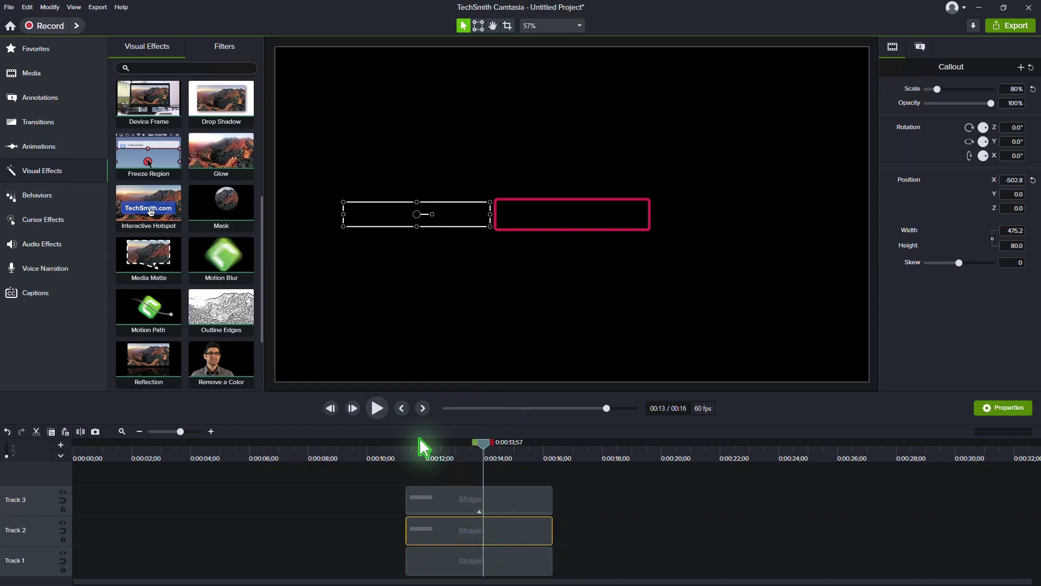
click(83, 145)
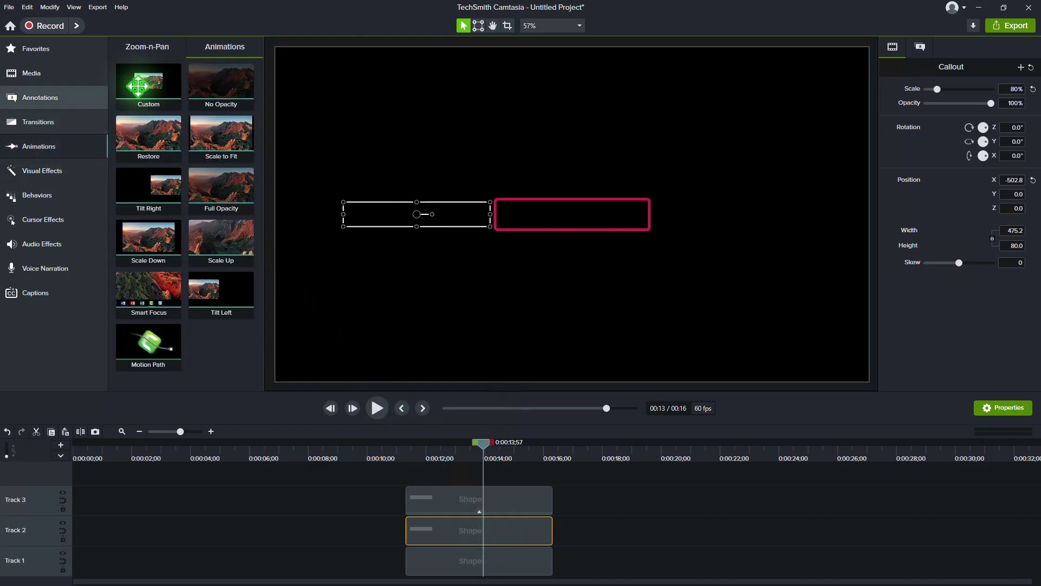
drag(149, 91, 451, 536)
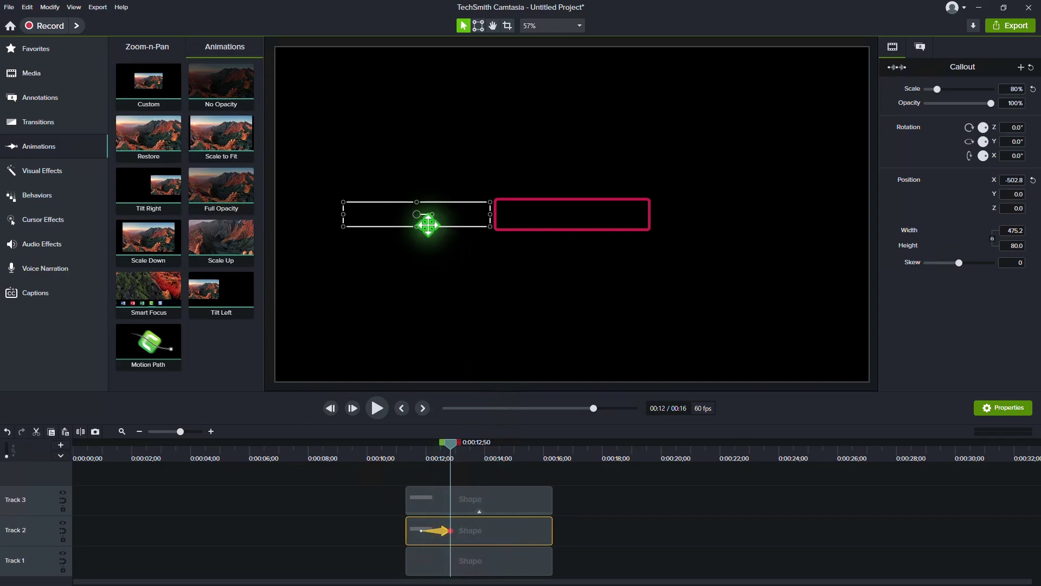
drag(418, 217, 574, 214)
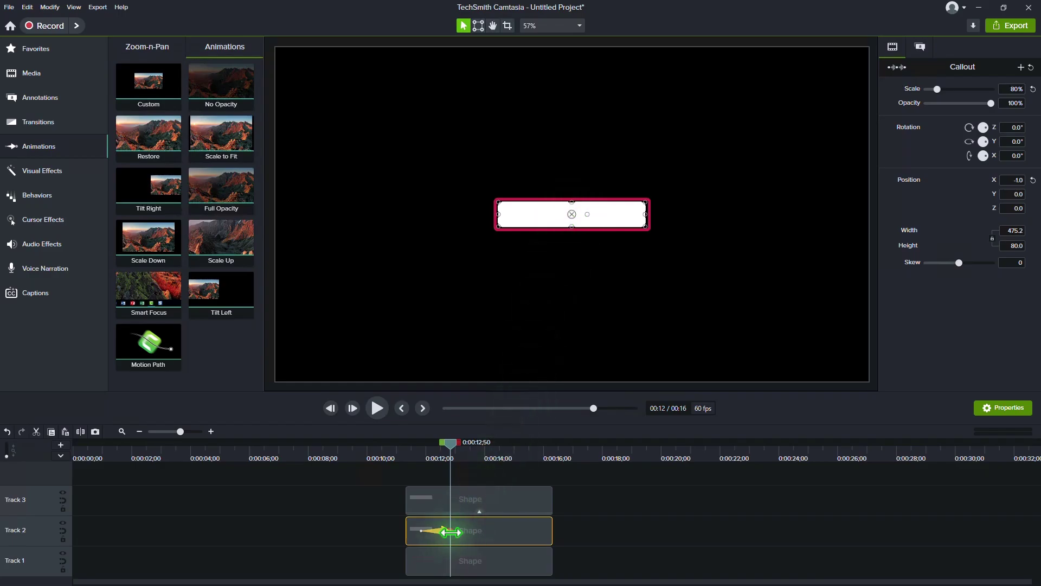
Extend the Track 2 animation to end at about 15.5 seconds and play it from near the clip's start.
drag(477, 531, 523, 531)
drag(534, 533, 532, 542)
click(417, 459)
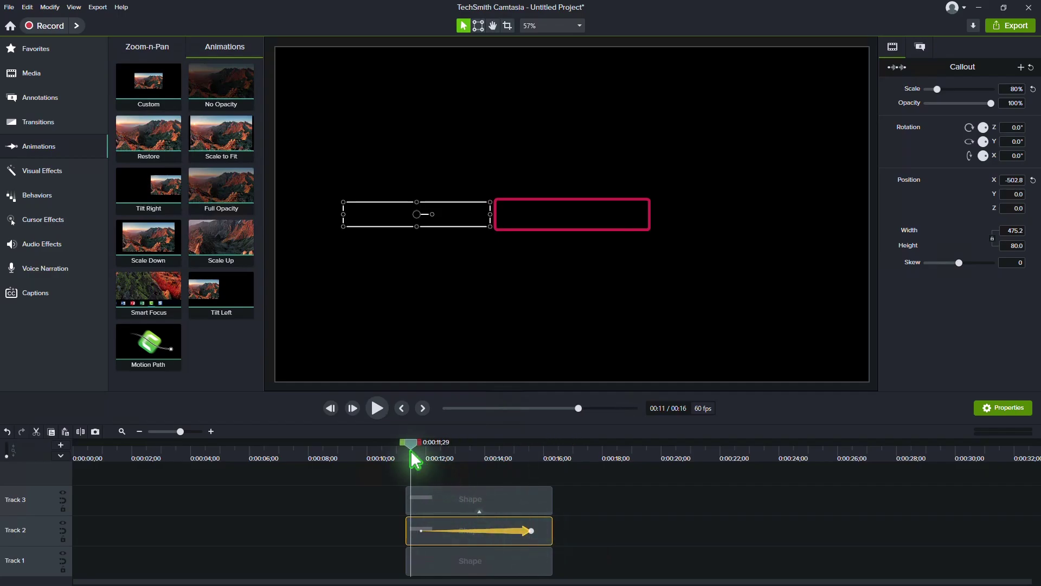
click(377, 409)
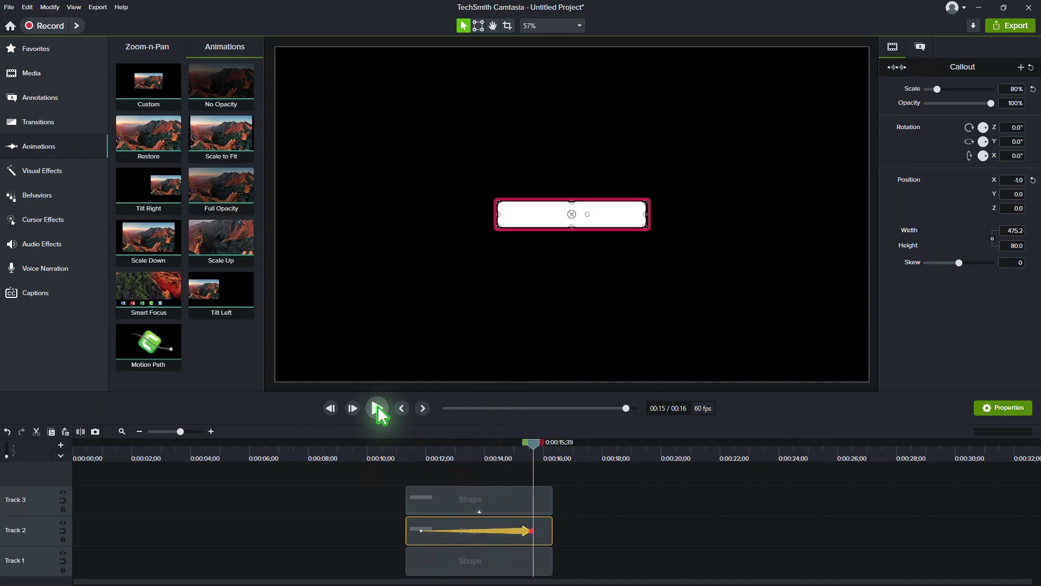
Change the Track 1 rectangle's outline color to the light gray saved under My Colors.
click(495, 570)
click(921, 48)
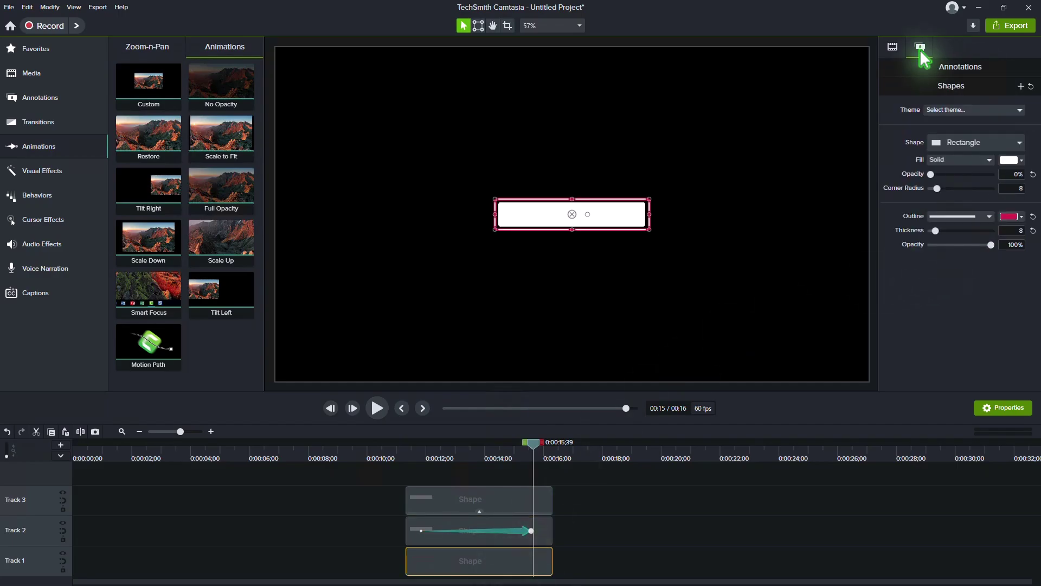
click(1022, 218)
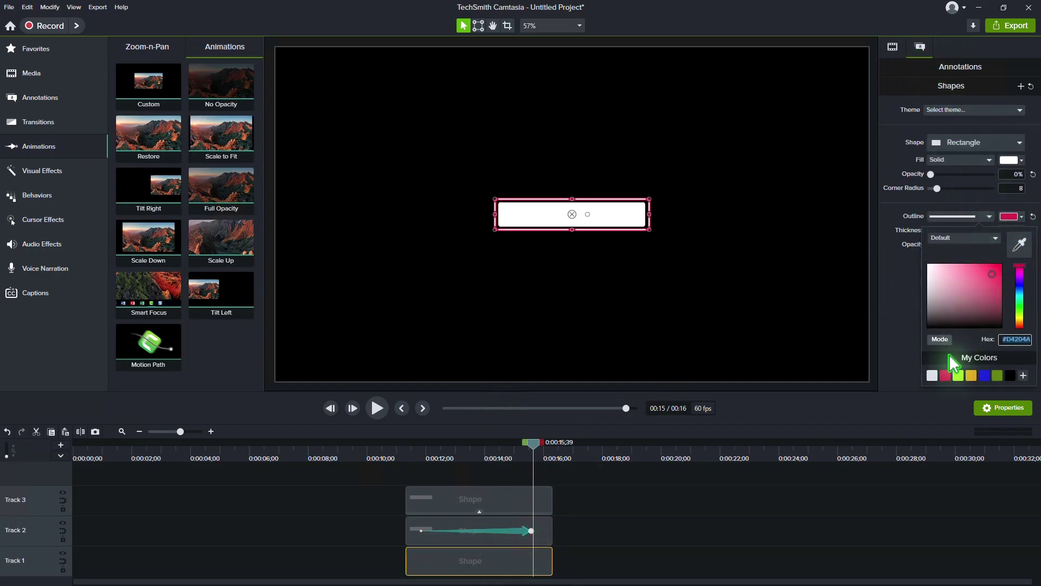
click(933, 376)
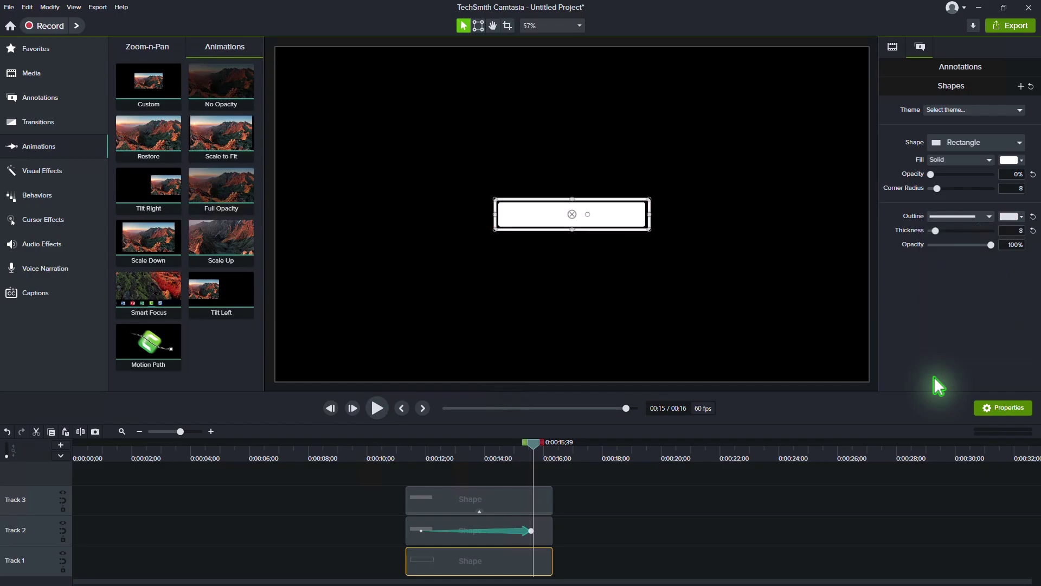
Lower the Track 2 rectangle's fill opacity to 69% and preview the loading bar up close from the clip's start.
click(496, 522)
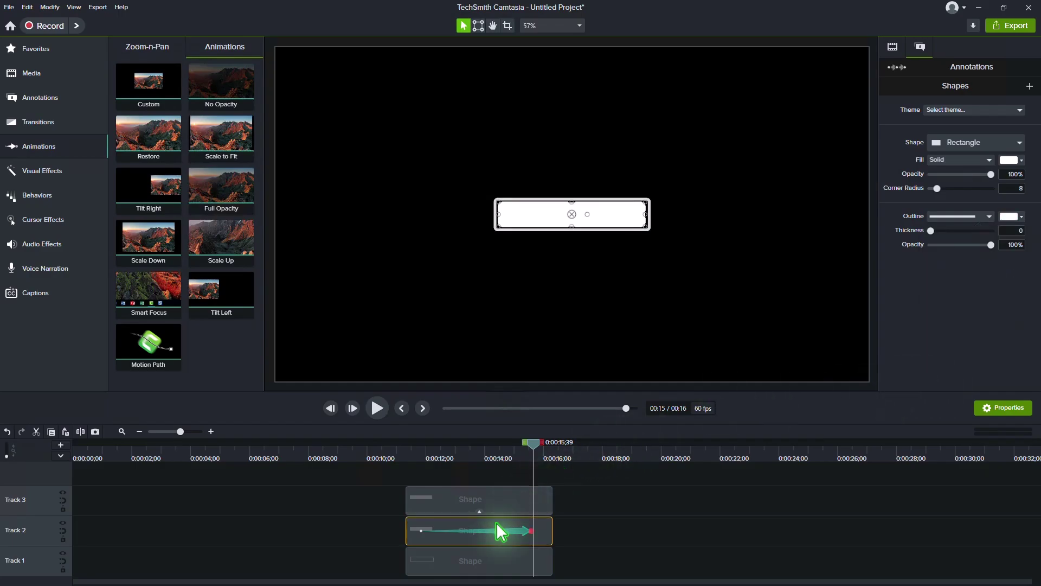
drag(992, 175, 976, 176)
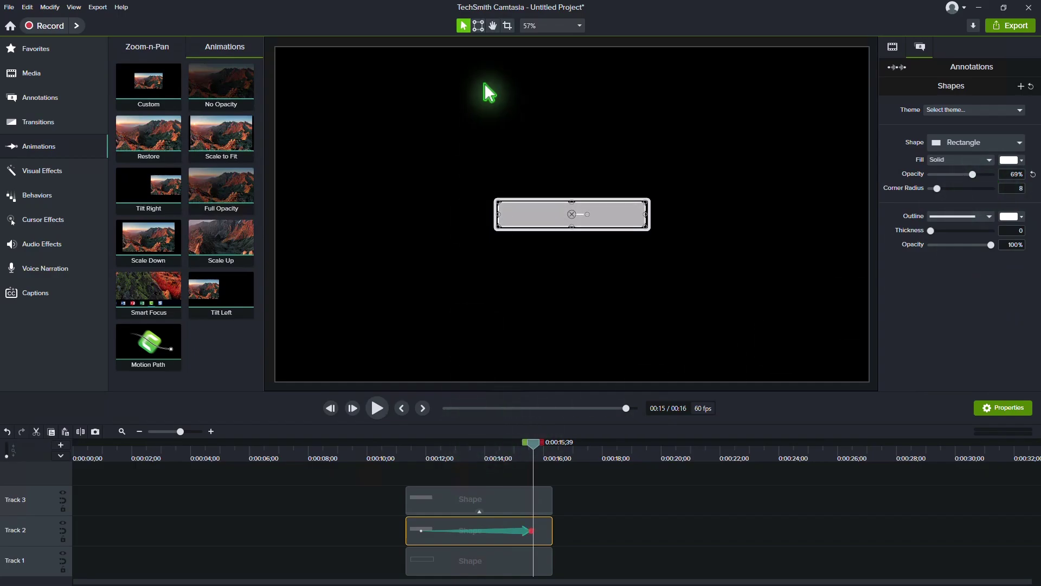
click(493, 26)
scroll(663, 190, up, 5)
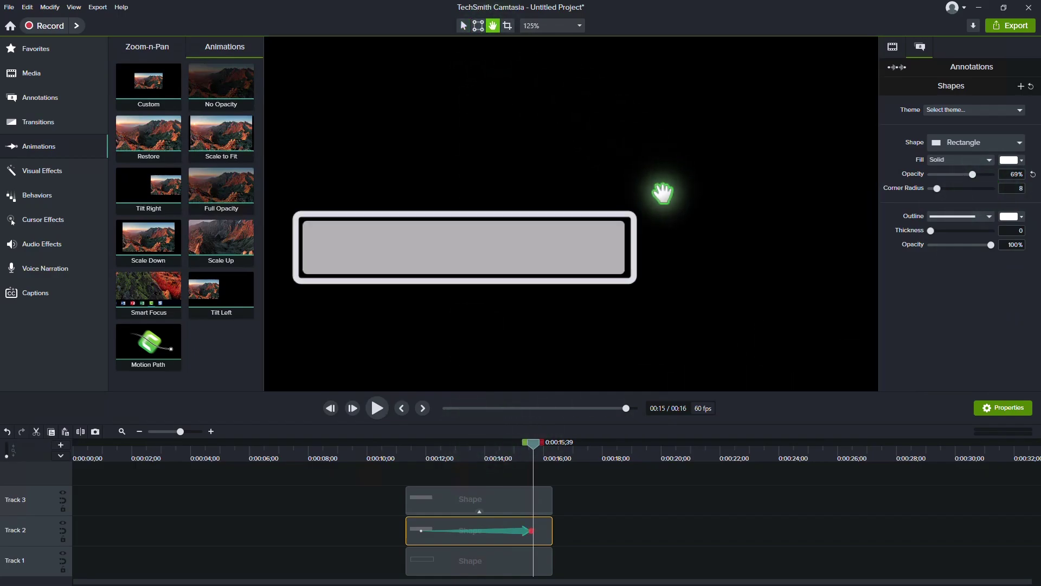
drag(663, 192, 742, 147)
click(403, 458)
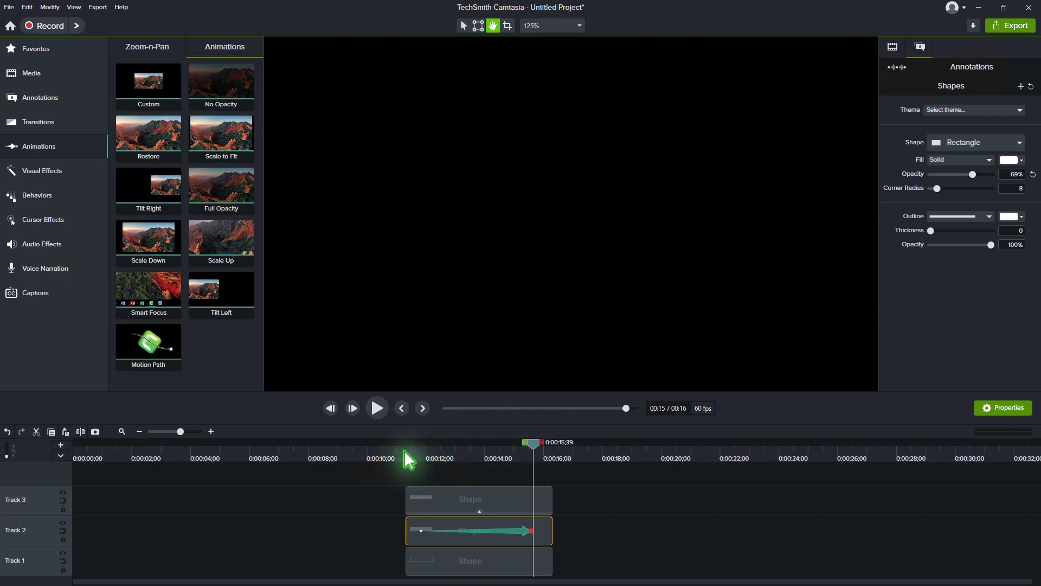
click(377, 409)
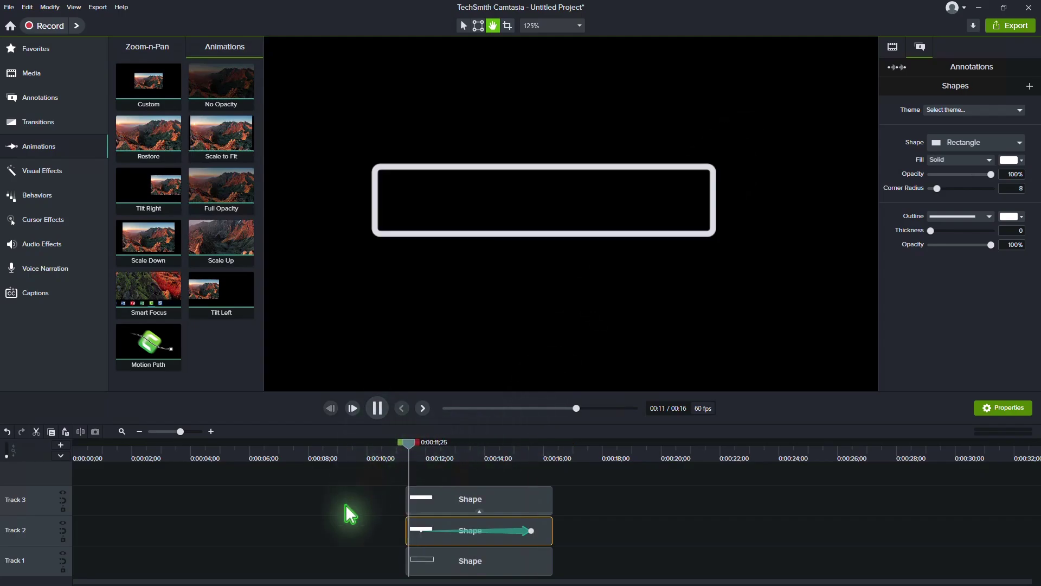